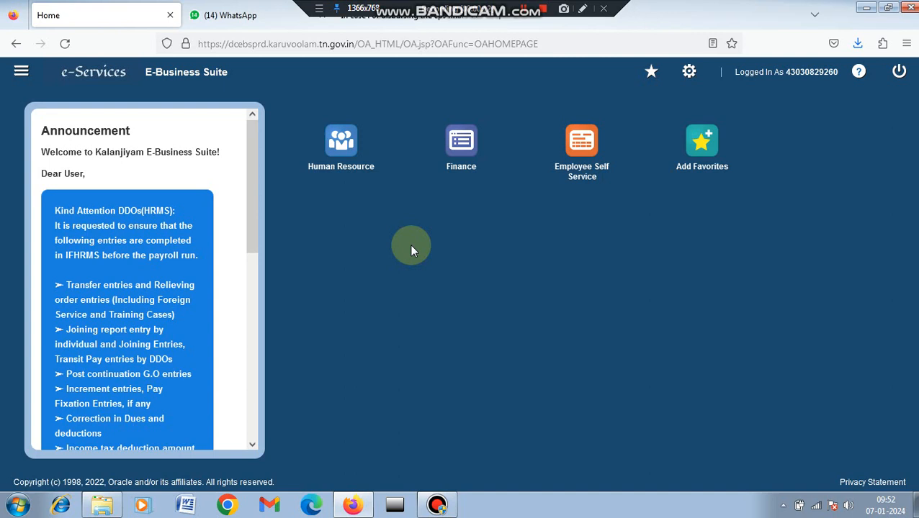
Go to the Schemes section of the Human Resource suite
{"action": "left_click", "coordinate": [345, 175]}
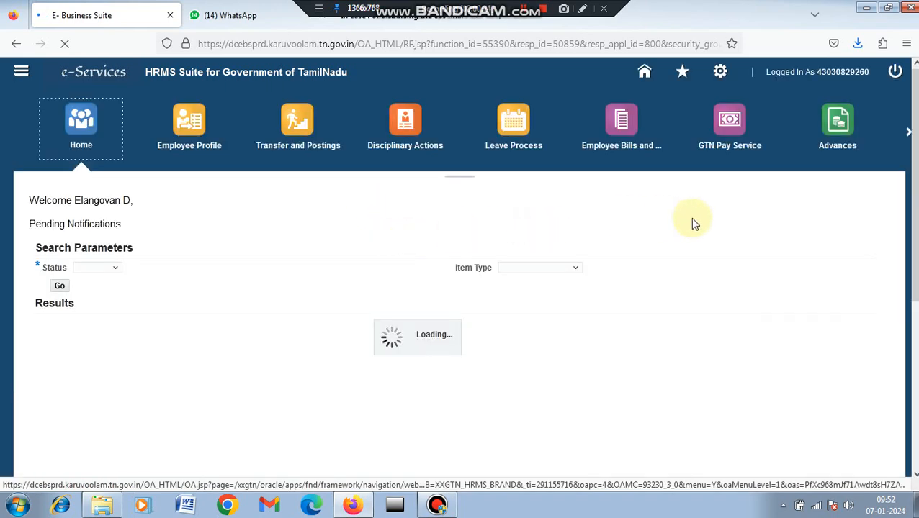
{"action": "left_click", "coordinate": [908, 133]}
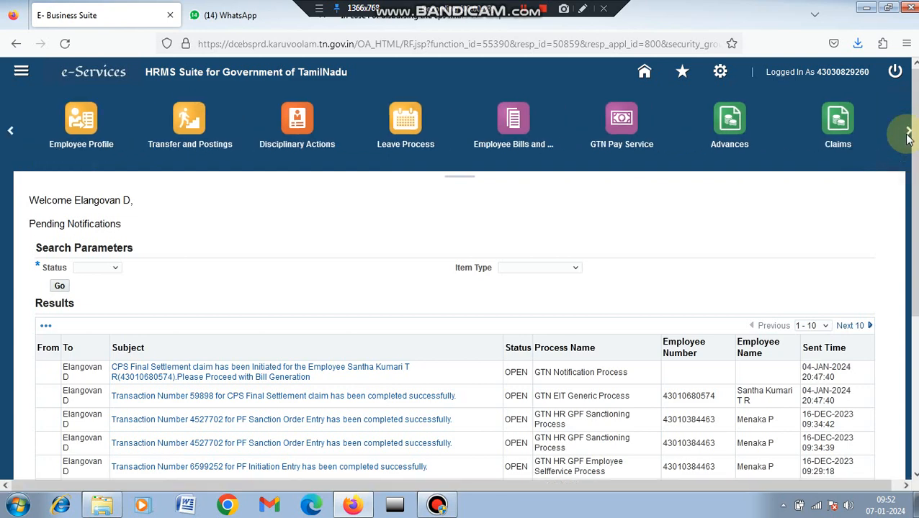
{"action": "left_click", "coordinate": [908, 134]}
{"action": "left_click", "coordinate": [908, 135]}
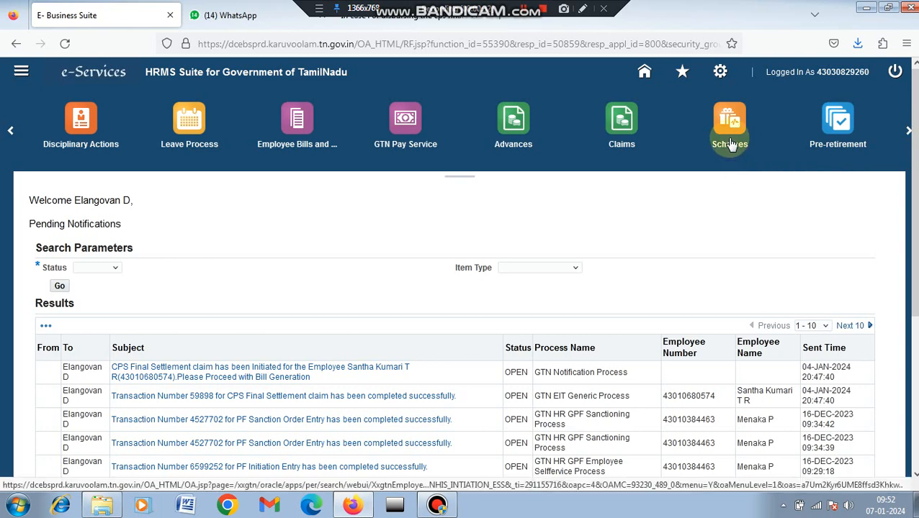
{"action": "left_click", "coordinate": [729, 144]}
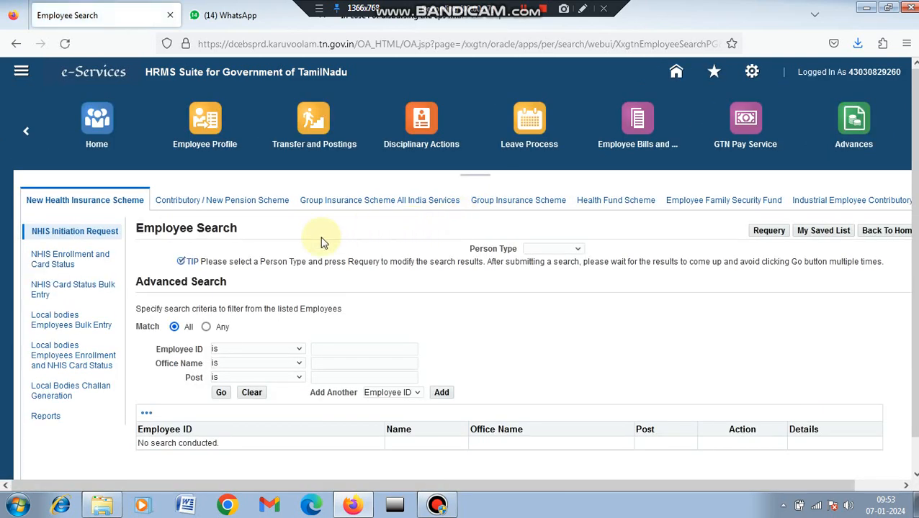
Open CPS Final Settlement Initiation Search under the Contributory / New Pension Scheme
{"action": "left_click", "coordinate": [238, 202]}
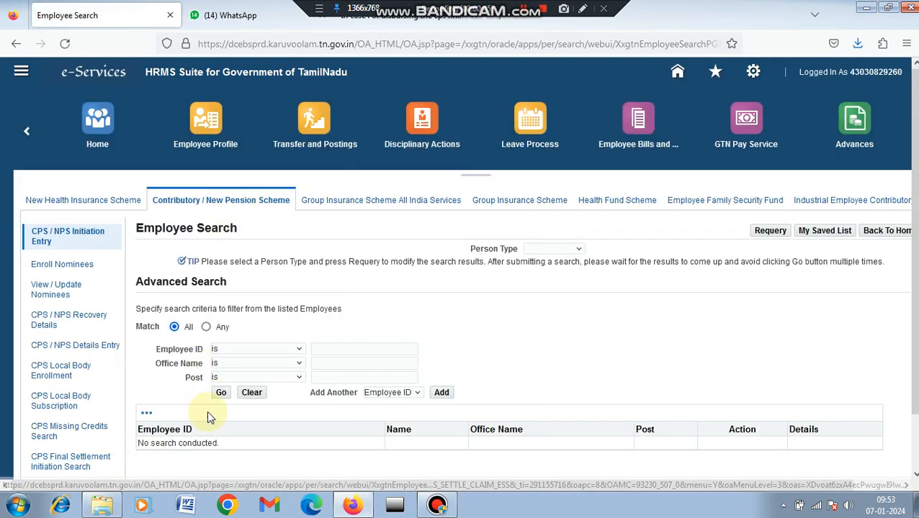
{"action": "scroll", "coordinate": [502, 344], "scroll_direction": "down", "scroll_amount": 2}
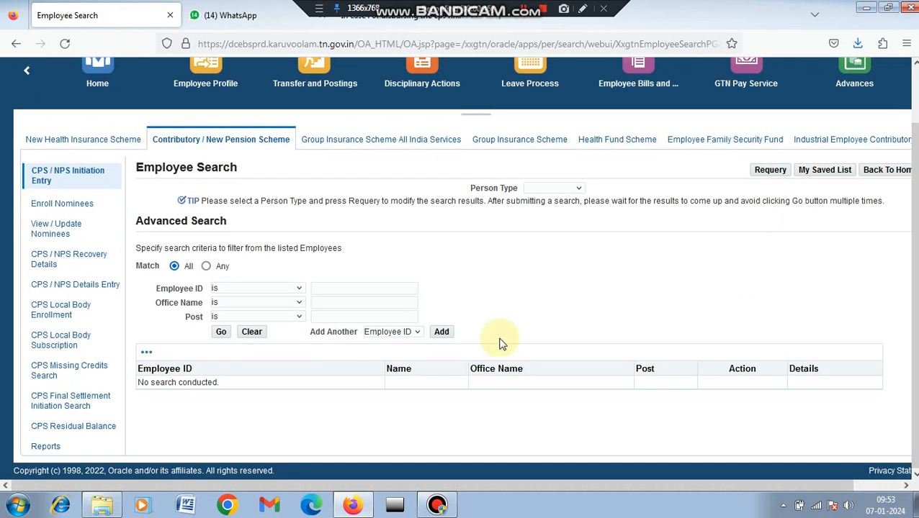
{"action": "left_click", "coordinate": [75, 405]}
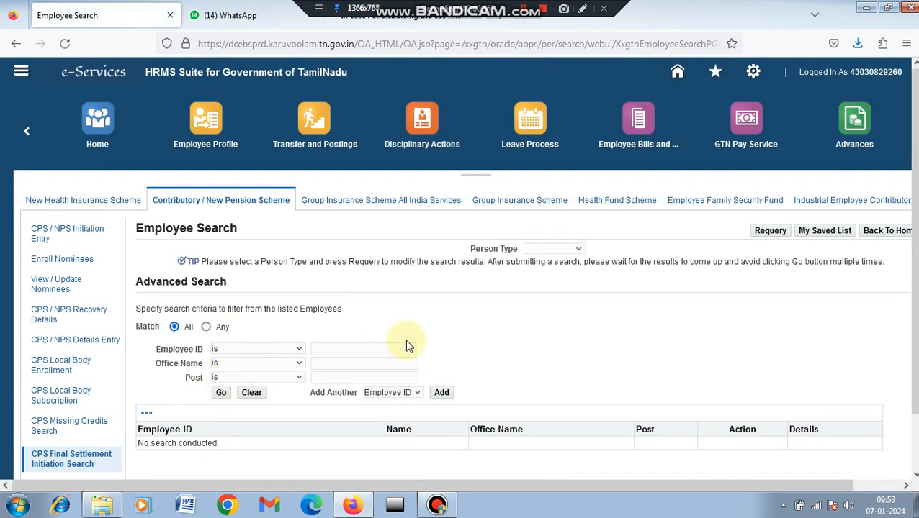
Search for the retired employee by employee ID with person type Ex-employee, reloading the page to resend the search
{"action": "left_click", "coordinate": [333, 349]}
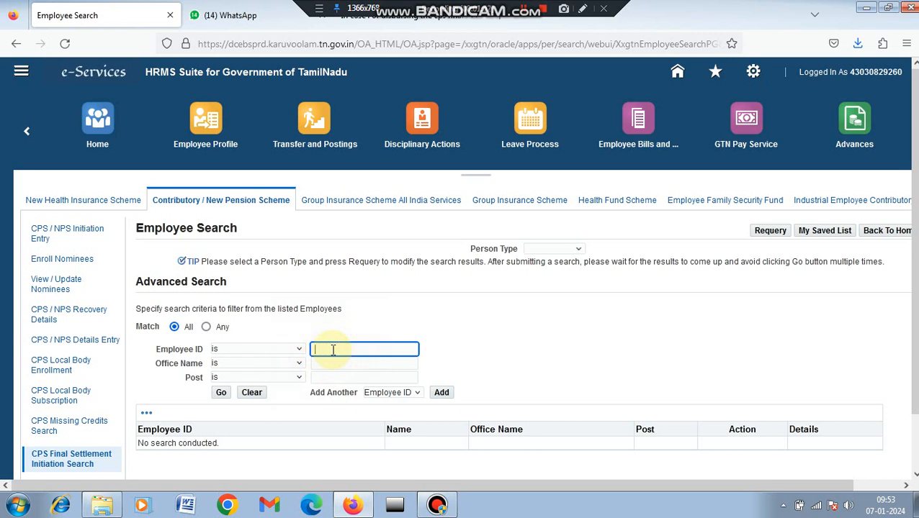
{"action": "key", "text": "ctrl+v"}
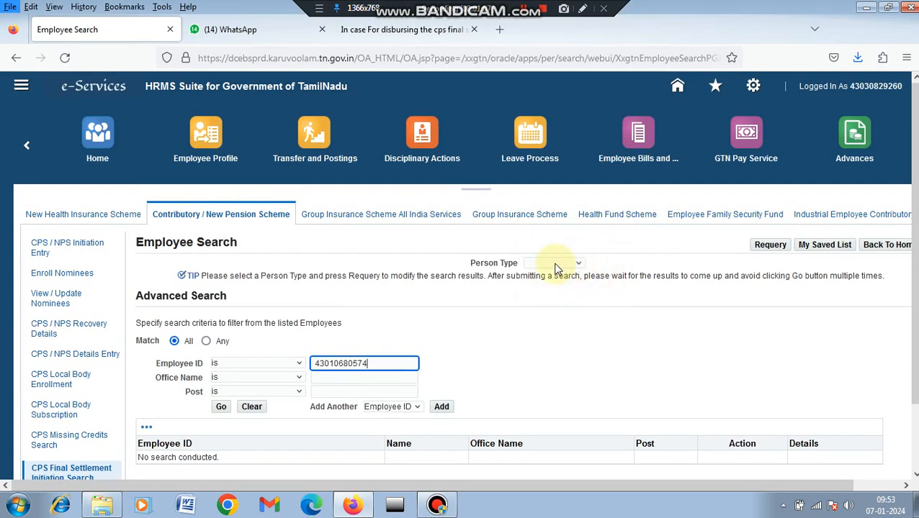
{"action": "left_click", "coordinate": [555, 268]}
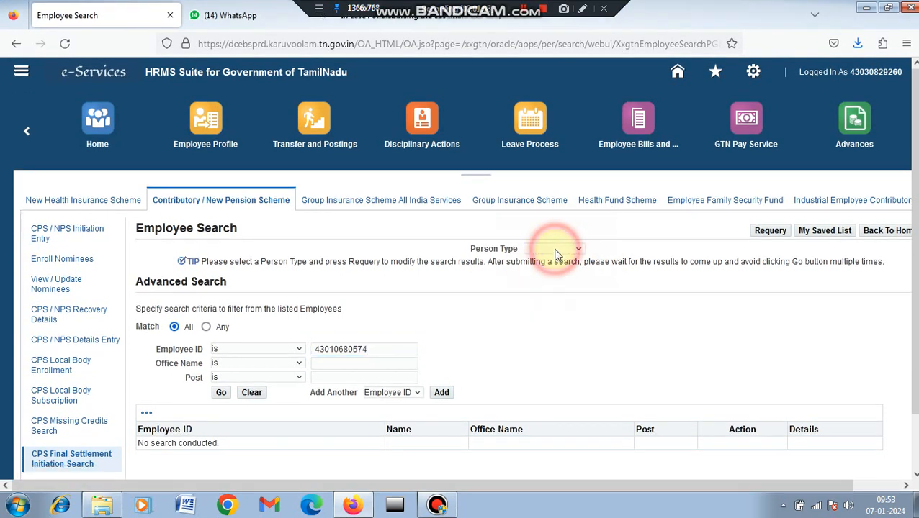
{"action": "left_click", "coordinate": [569, 252]}
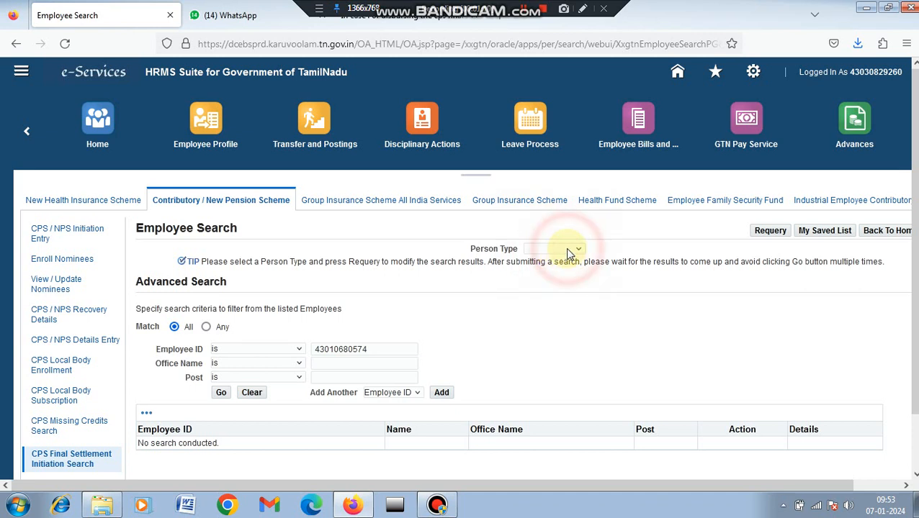
{"action": "left_click", "coordinate": [553, 296]}
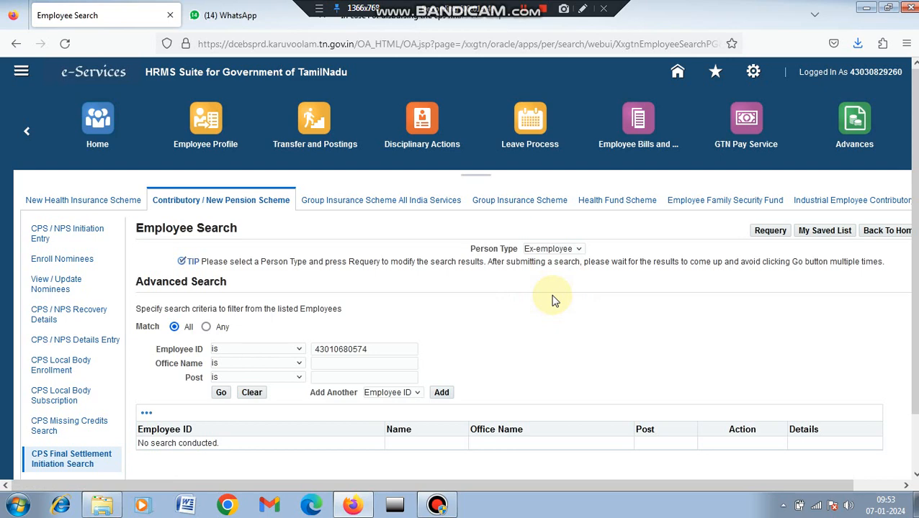
{"action": "left_click", "coordinate": [222, 394]}
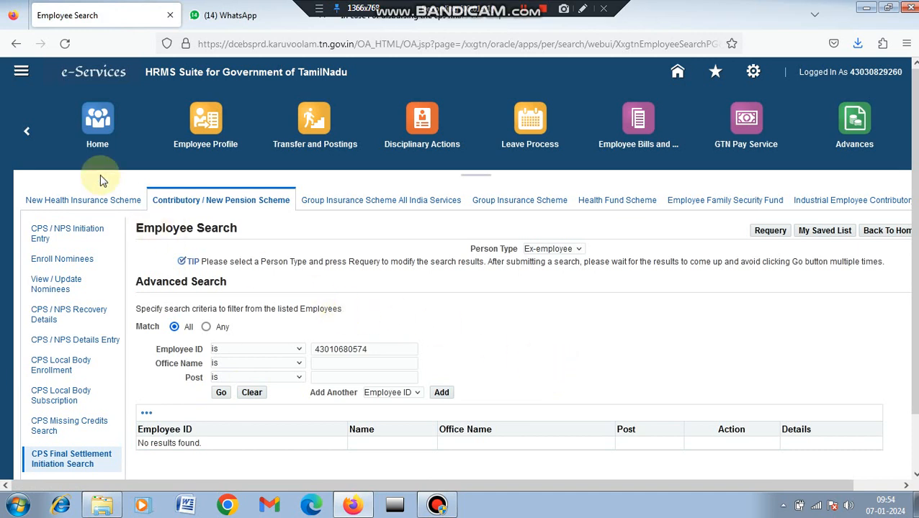
{"action": "left_click", "coordinate": [67, 44]}
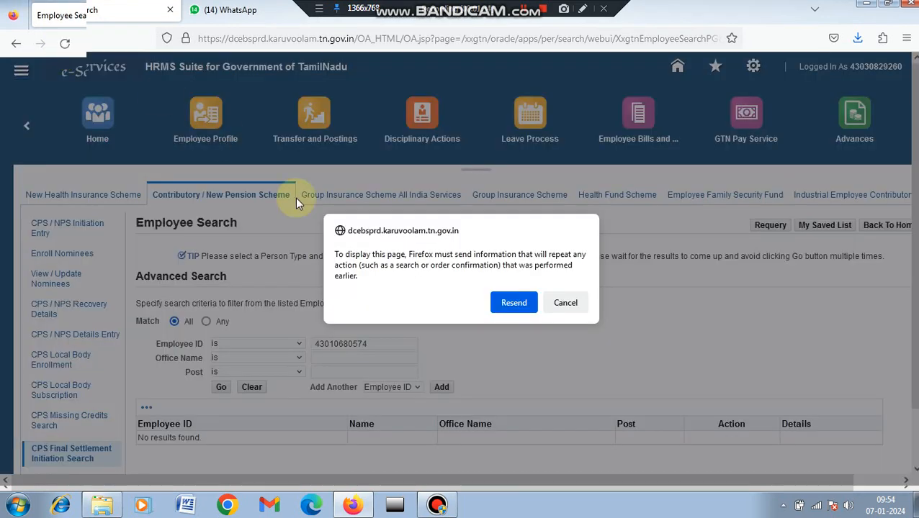
{"action": "left_click", "coordinate": [512, 308]}
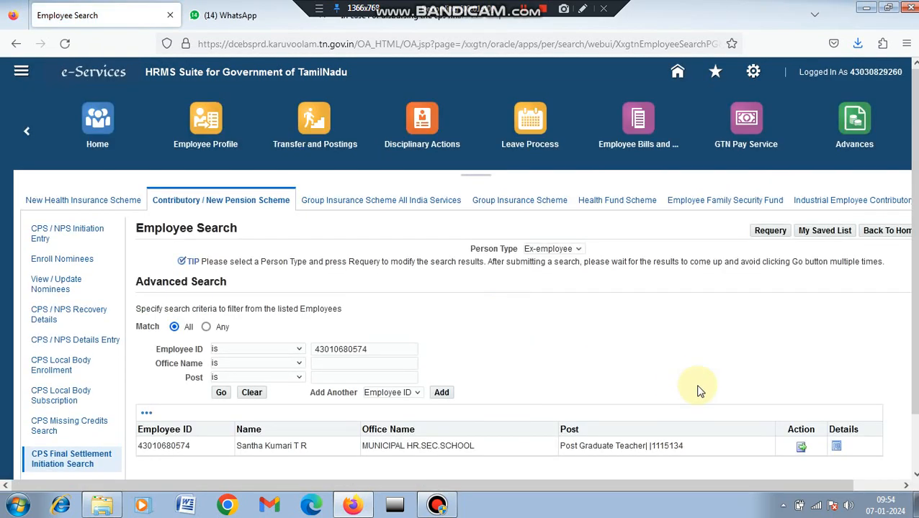
Open the found employee's CPS final settlement details and create a new claim
{"action": "left_click", "coordinate": [801, 449]}
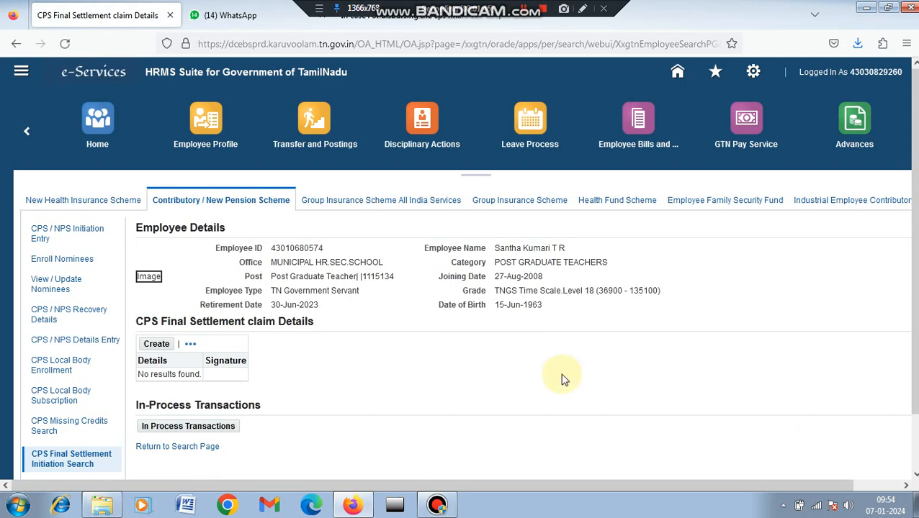
{"action": "left_click", "coordinate": [170, 349]}
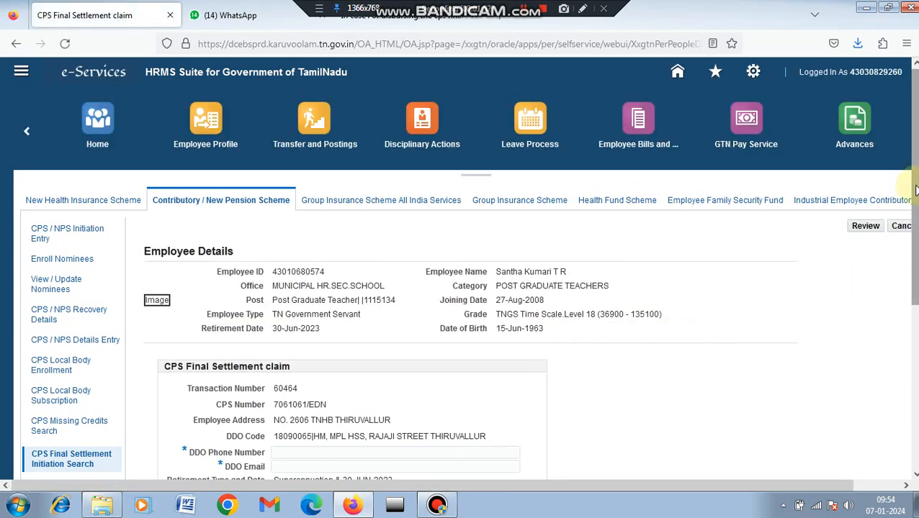
Fill in the DDO phone number and DDO email in the claim, and set the beneficiary type to Employee
{"action": "scroll", "coordinate": [914, 190], "scroll_direction": "down", "scroll_amount": 2}
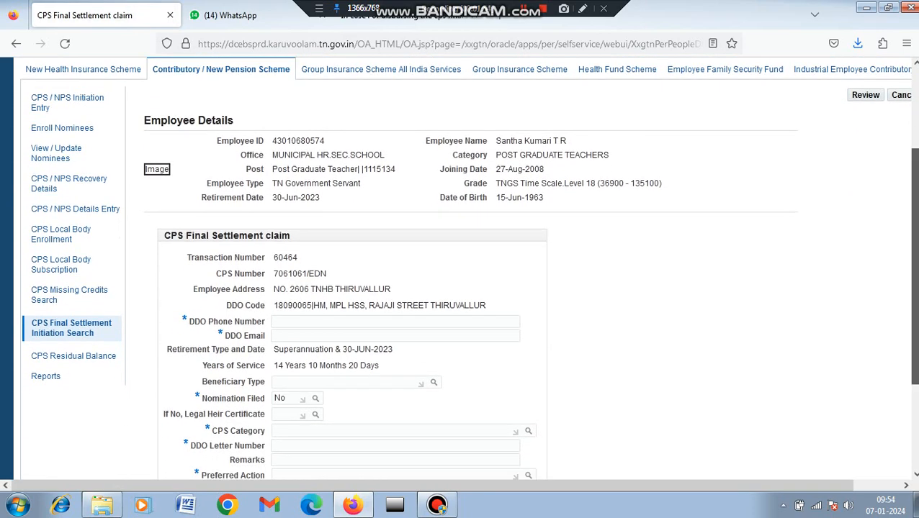
{"action": "scroll", "coordinate": [915, 216], "scroll_direction": "down", "scroll_amount": 1}
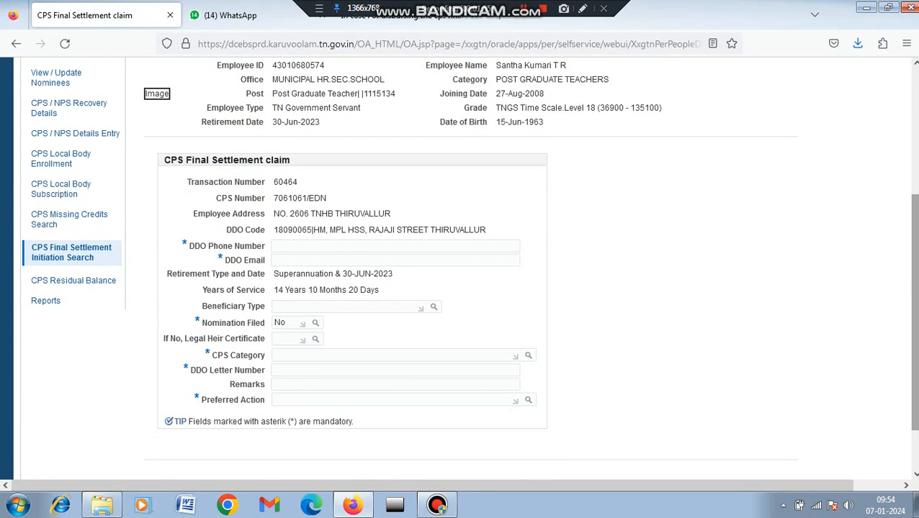
{"action": "left_click", "coordinate": [287, 249]}
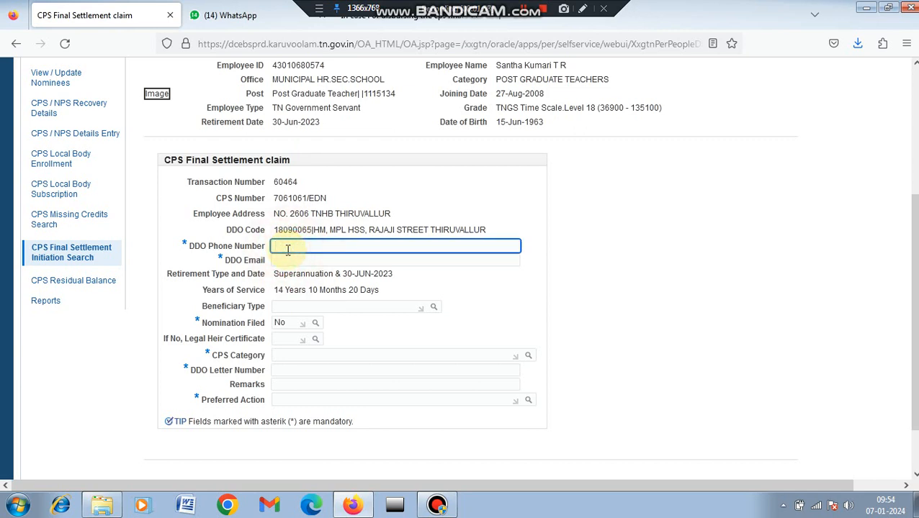
{"action": "type", "text": "98"}
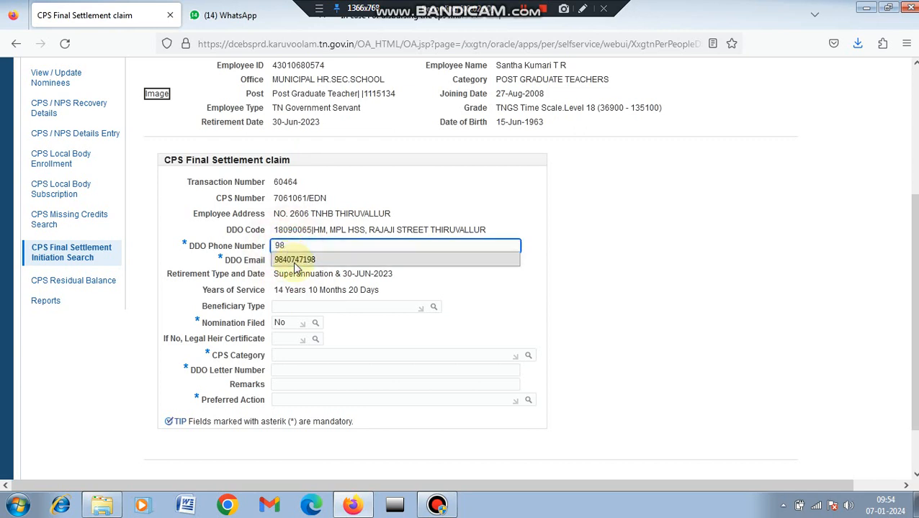
{"action": "left_click", "coordinate": [289, 260]}
{"action": "left_click", "coordinate": [284, 263]}
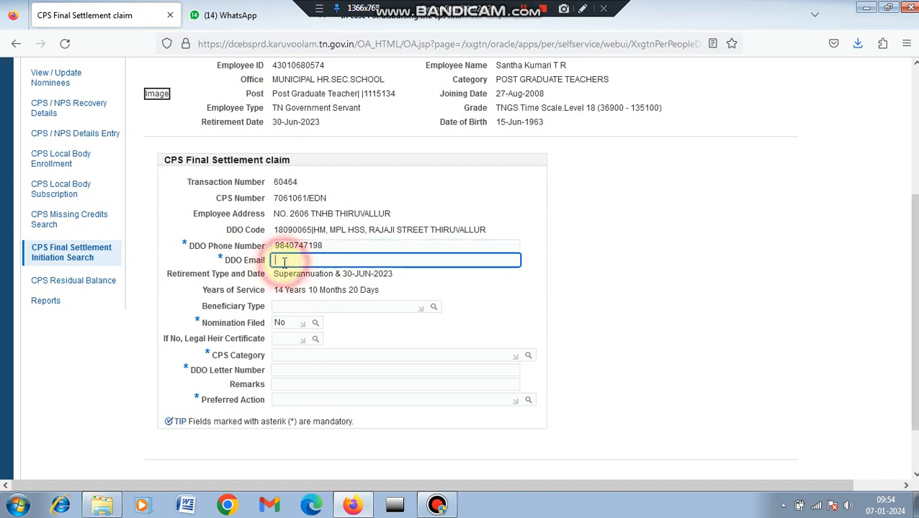
{"action": "left_click", "coordinate": [348, 394]}
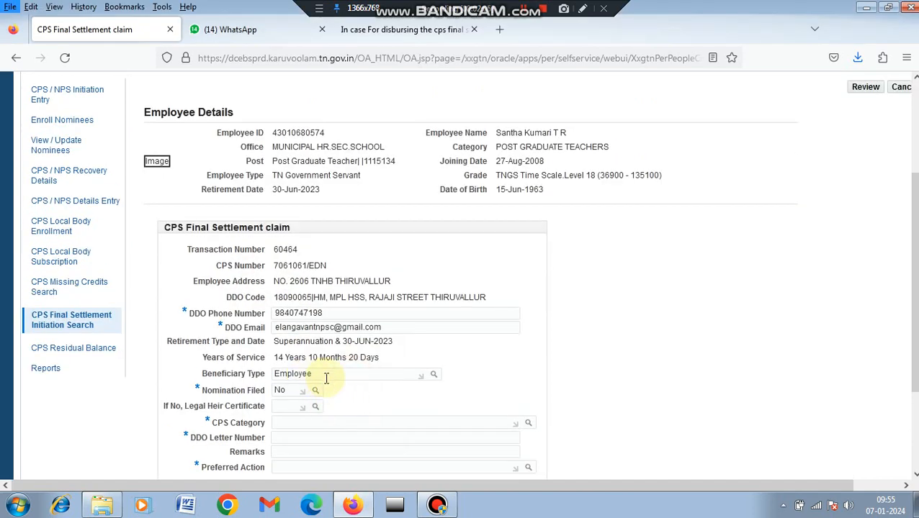
Set the claim's CPS category to CPS Municipality and the DDO letter number to 02/2024
{"action": "left_click", "coordinate": [361, 424]}
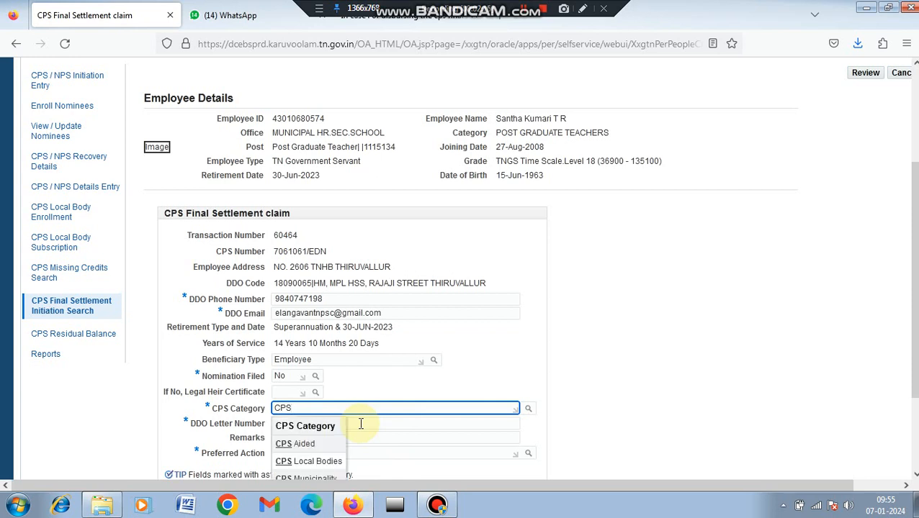
{"action": "scroll", "coordinate": [913, 301], "scroll_direction": "down", "scroll_amount": 3}
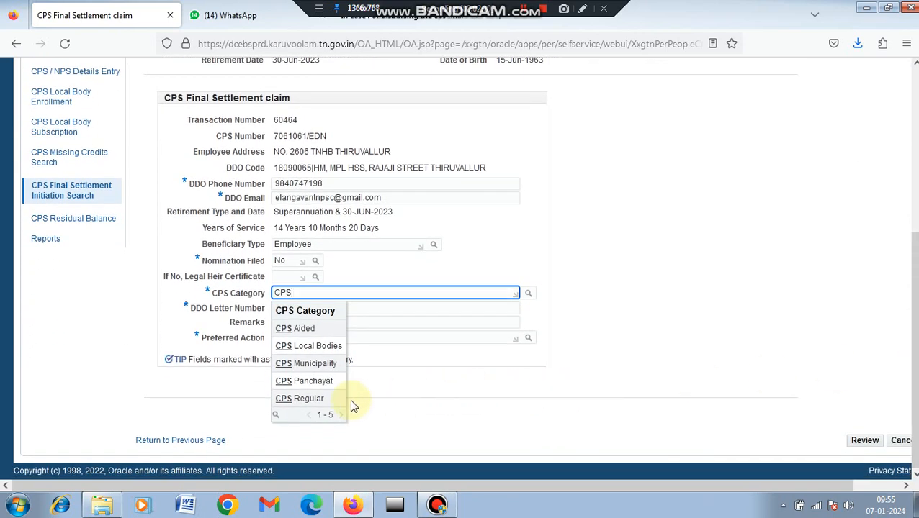
{"action": "left_click", "coordinate": [327, 365]}
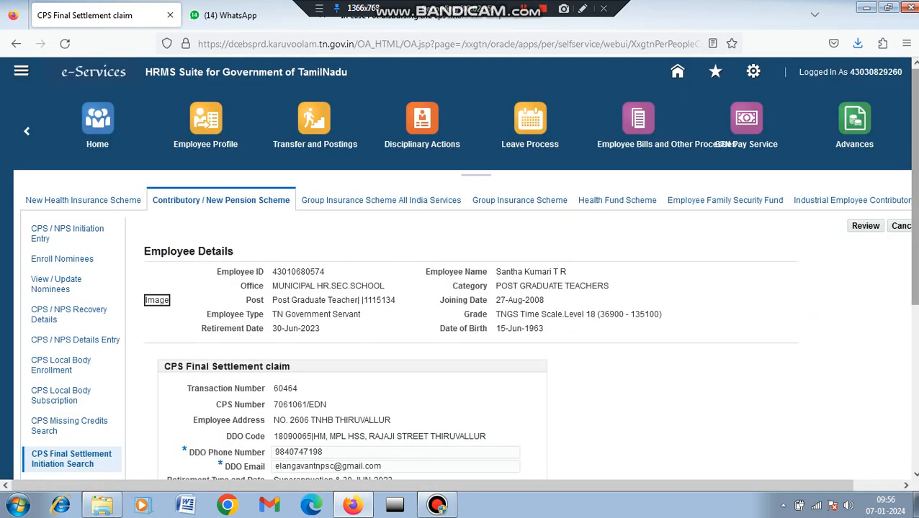
{"action": "scroll", "coordinate": [744, 354], "scroll_direction": "down", "scroll_amount": 5}
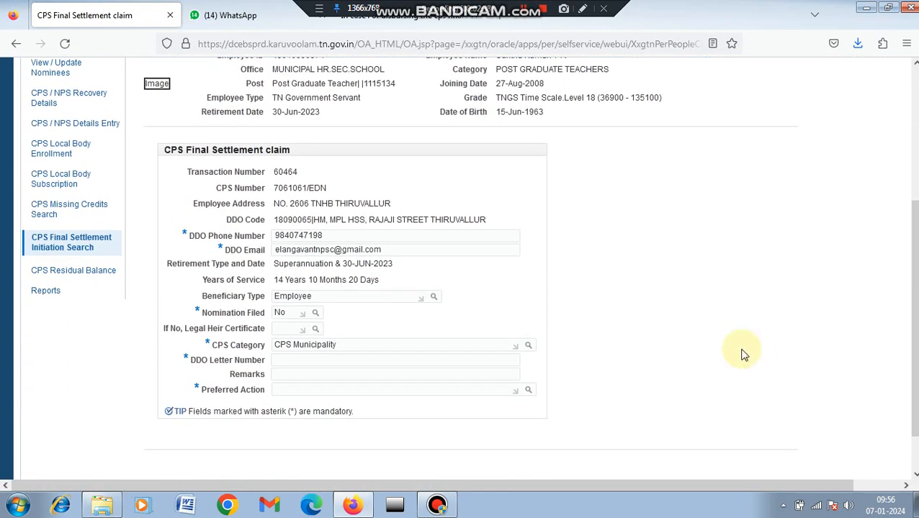
{"action": "left_click", "coordinate": [288, 363]}
{"action": "type", "text": "0"}
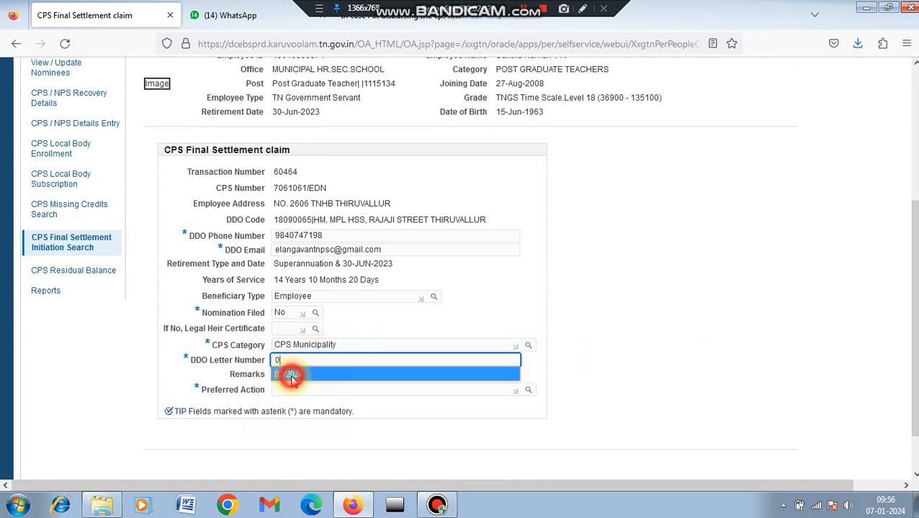
{"action": "left_click", "coordinate": [293, 376]}
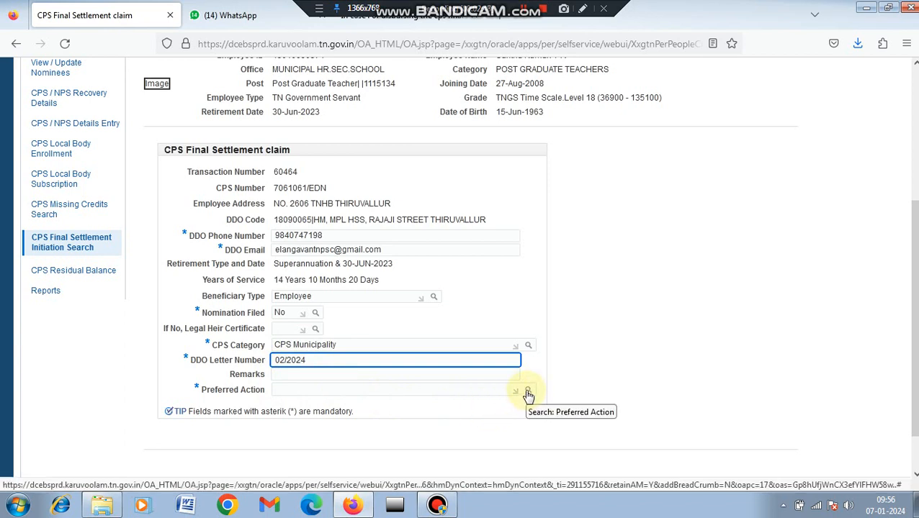
Set the claim's preferred action to "Bill generation for Offline Authorization received"
{"action": "key", "text": "alt"}
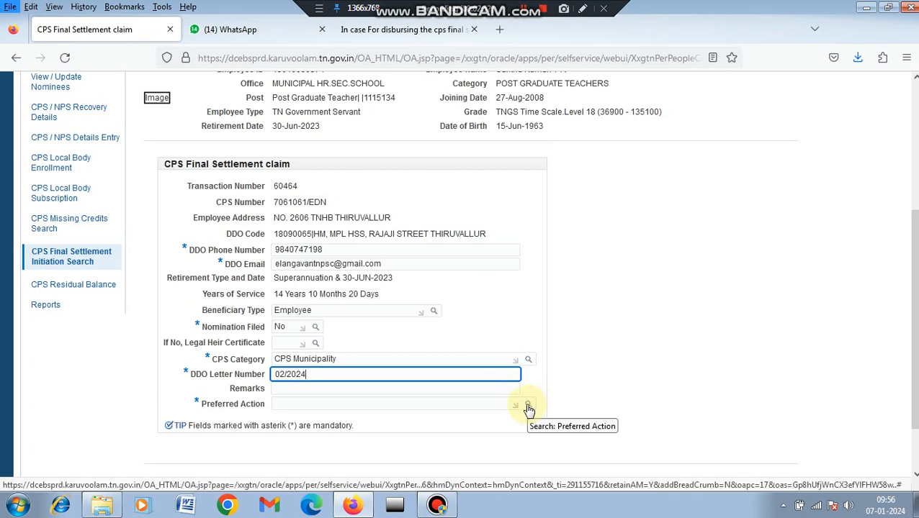
{"action": "left_click", "coordinate": [529, 411]}
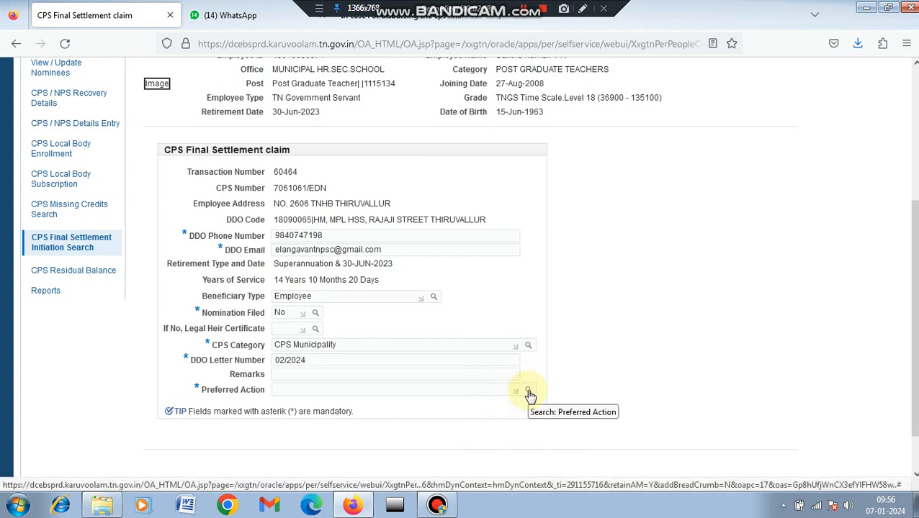
{"action": "left_click", "coordinate": [528, 392]}
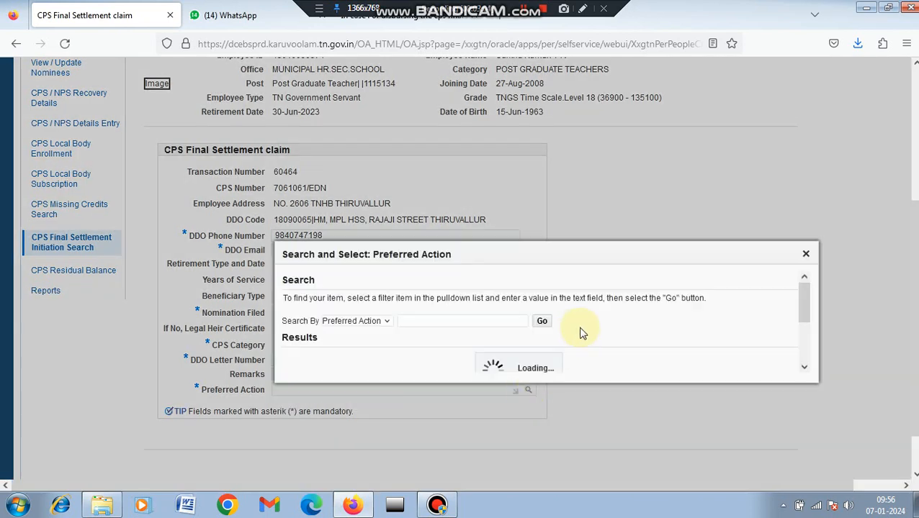
{"action": "left_click", "coordinate": [543, 284]}
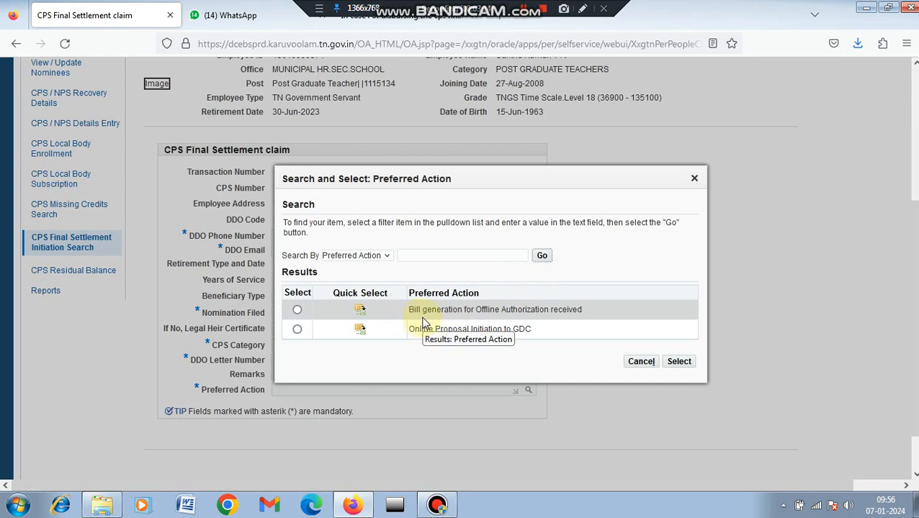
{"action": "left_click", "coordinate": [364, 315]}
{"action": "left_click", "coordinate": [360, 311]}
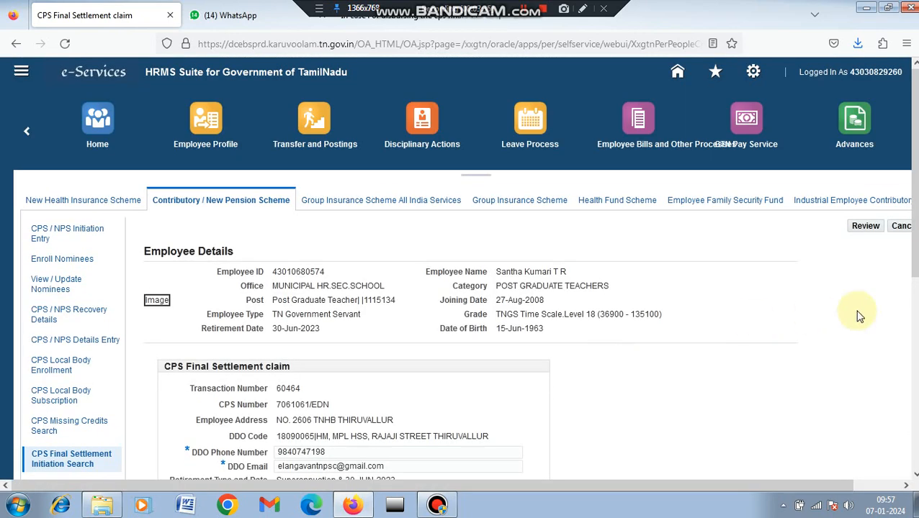
{"action": "scroll", "coordinate": [912, 288], "scroll_direction": "down", "scroll_amount": 3}
{"action": "scroll", "coordinate": [884, 350], "scroll_direction": "down", "scroll_amount": 3}
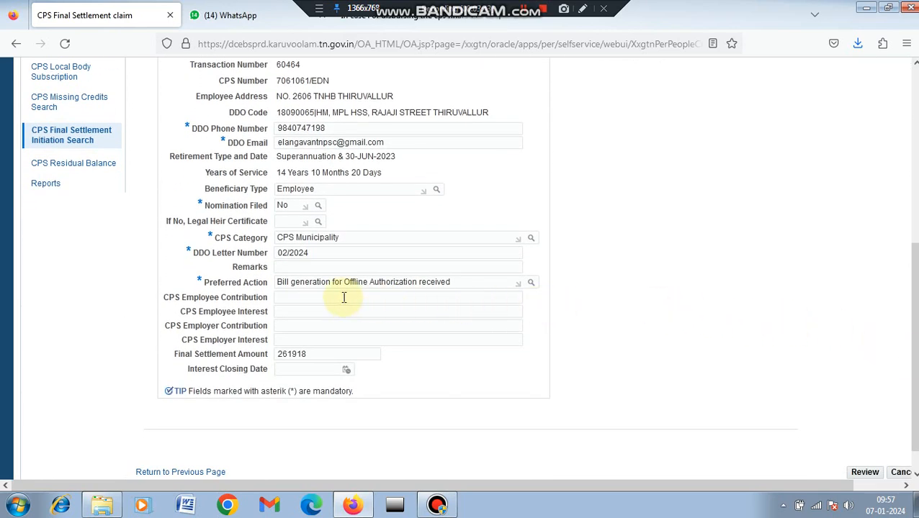
Set the CPS employee and employer contributions to 1035905 each, both interest amounts to 615811, and the final settlement amount to 3303432
{"action": "left_click", "coordinate": [320, 298]}
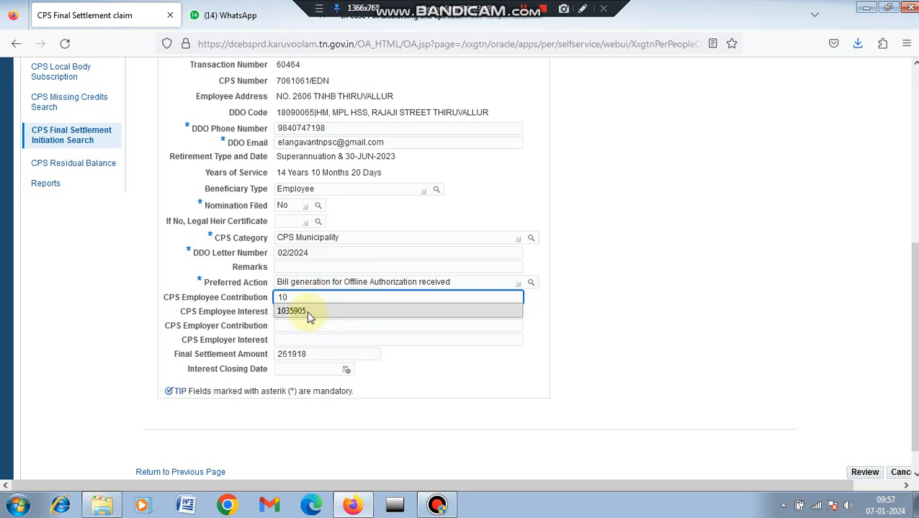
{"action": "left_click", "coordinate": [307, 311]}
{"action": "left_click", "coordinate": [290, 312]}
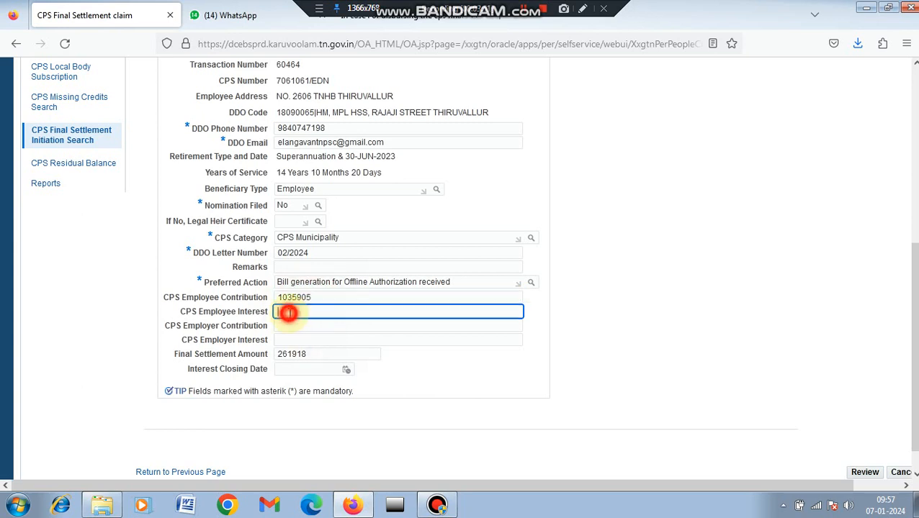
{"action": "type", "text": "6"}
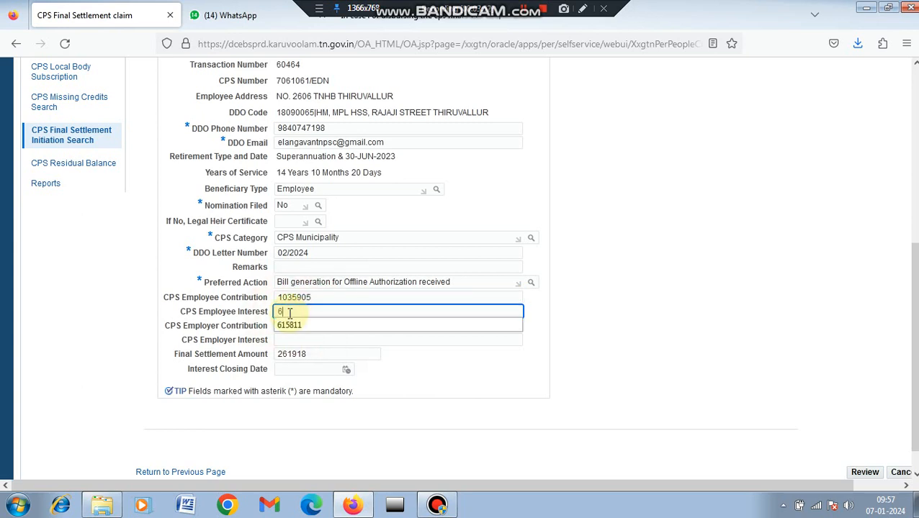
{"action": "left_click", "coordinate": [291, 325]}
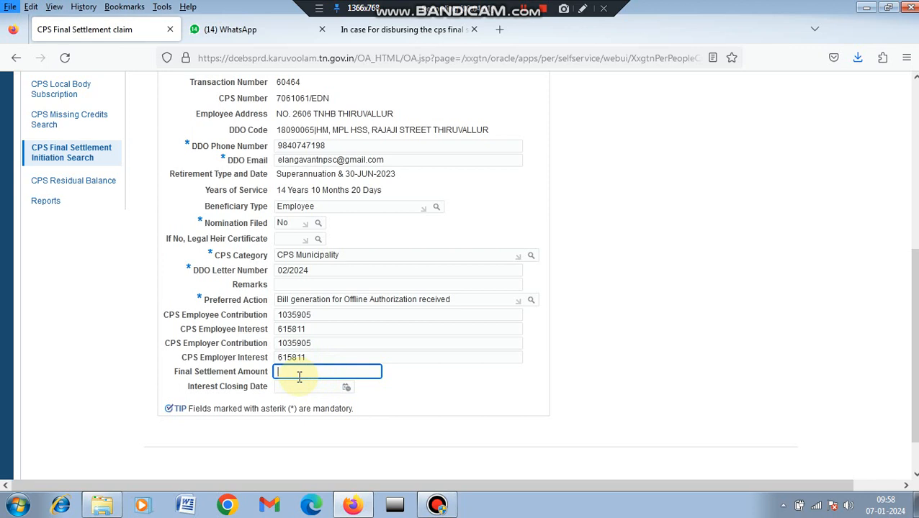
{"action": "type", "text": "3"}
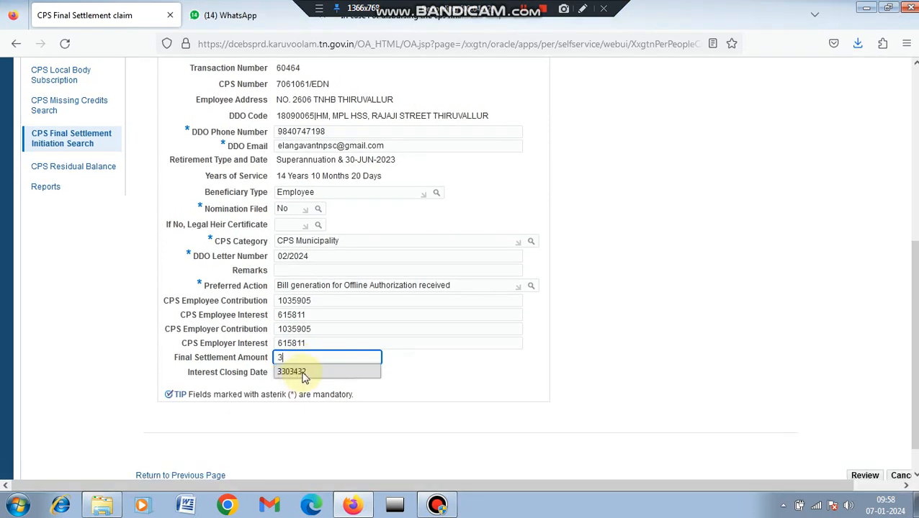
{"action": "left_click", "coordinate": [303, 376]}
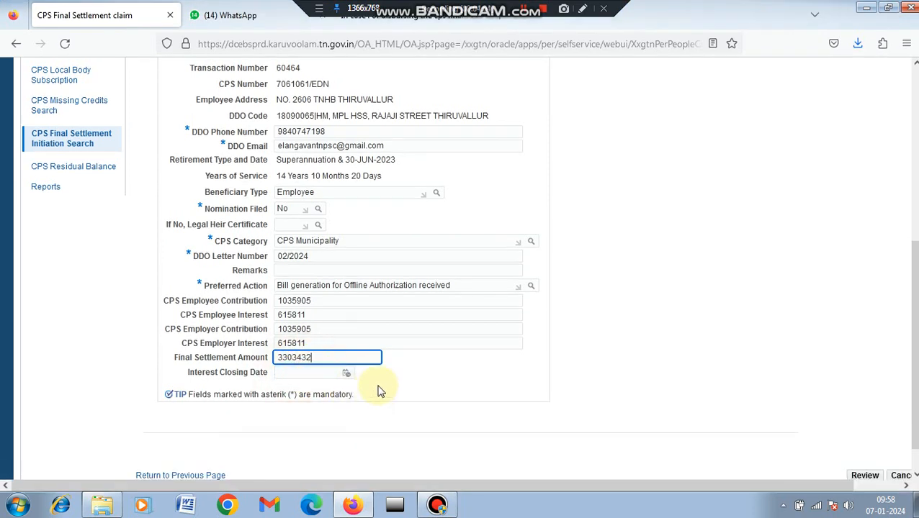
Set the claim's interest closing date to 31-Aug-2023
{"action": "left_click", "coordinate": [346, 373]}
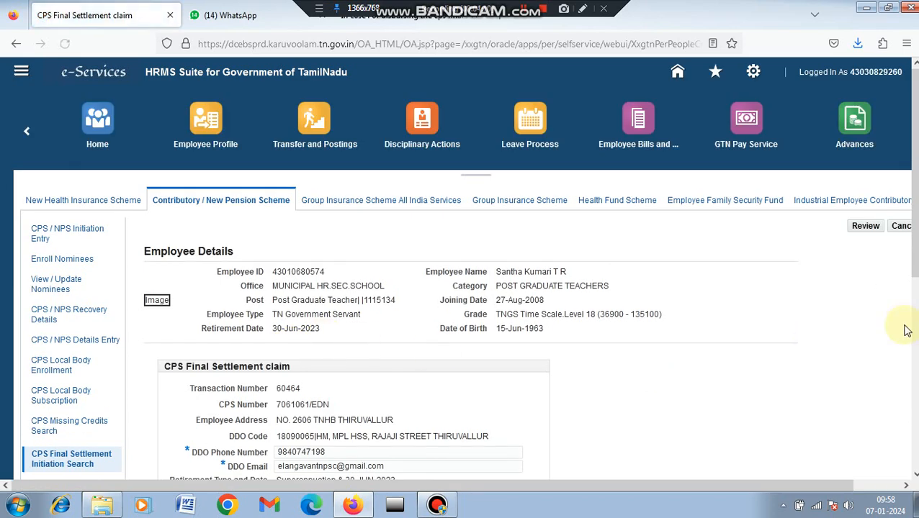
{"action": "scroll", "coordinate": [405, 383], "scroll_direction": "down", "scroll_amount": 5}
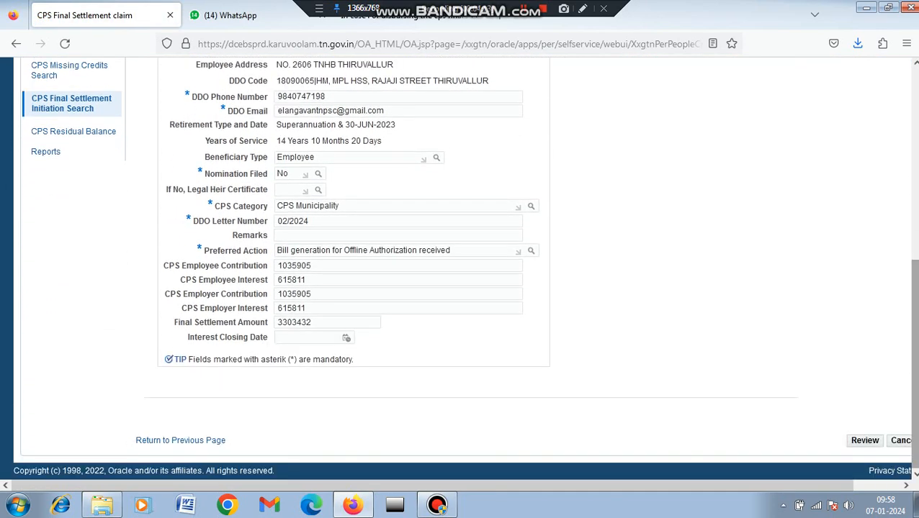
{"action": "left_click", "coordinate": [346, 337]}
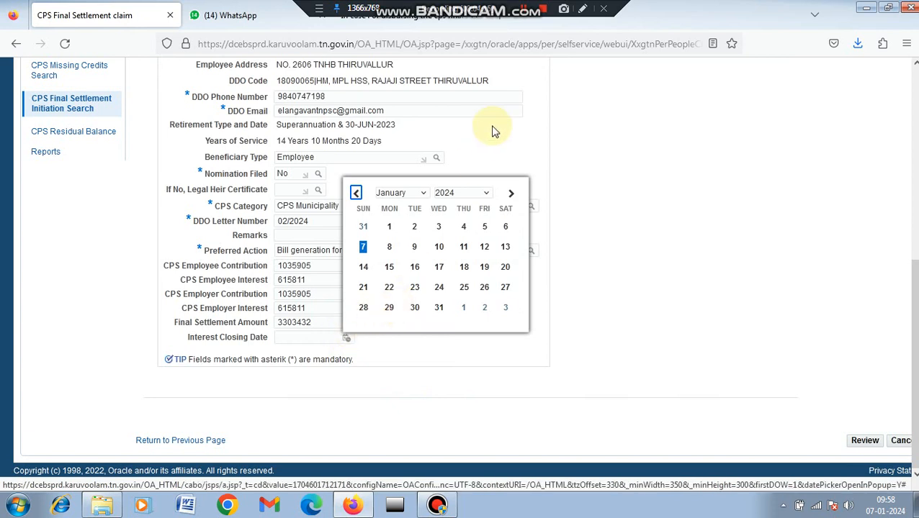
{"action": "left_click", "coordinate": [485, 191]}
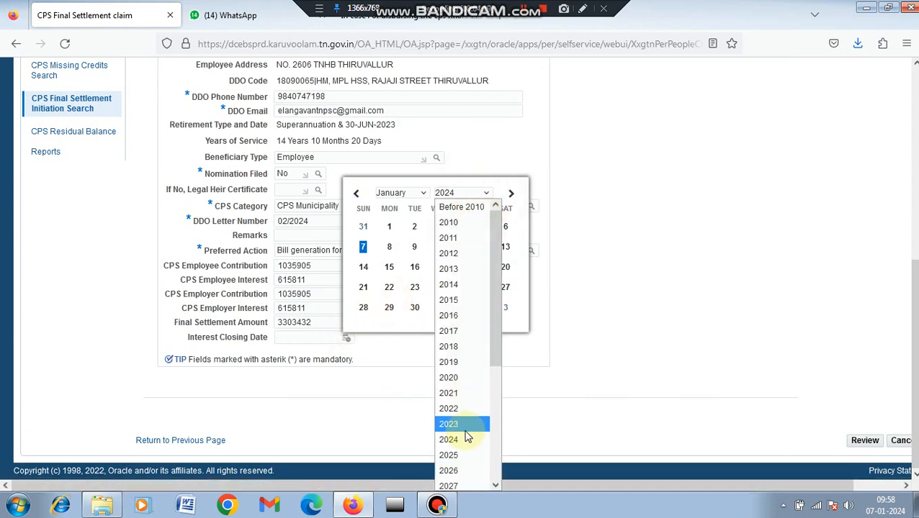
{"action": "left_click", "coordinate": [464, 425]}
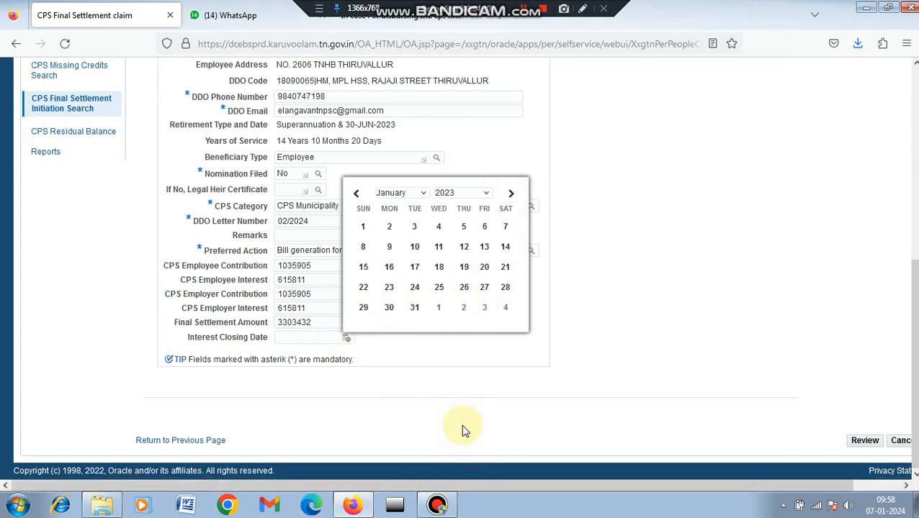
{"action": "left_click", "coordinate": [407, 193]}
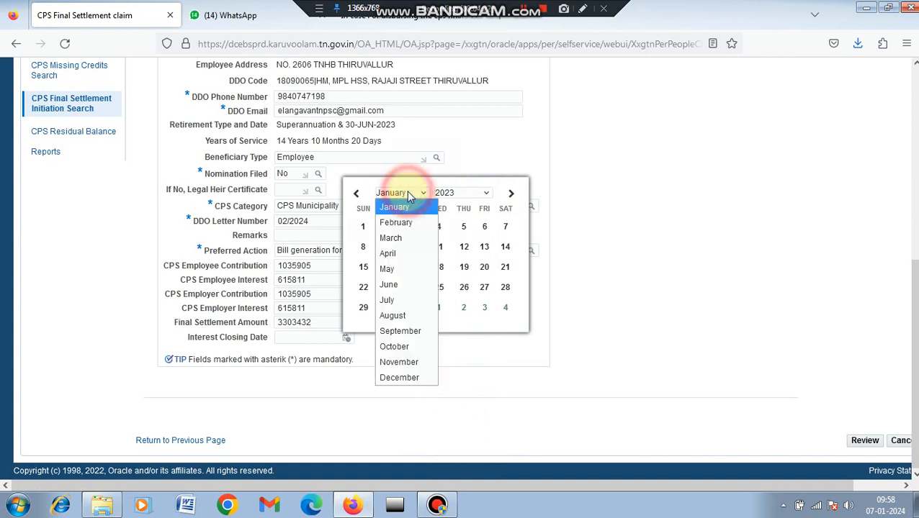
{"action": "left_click", "coordinate": [391, 315]}
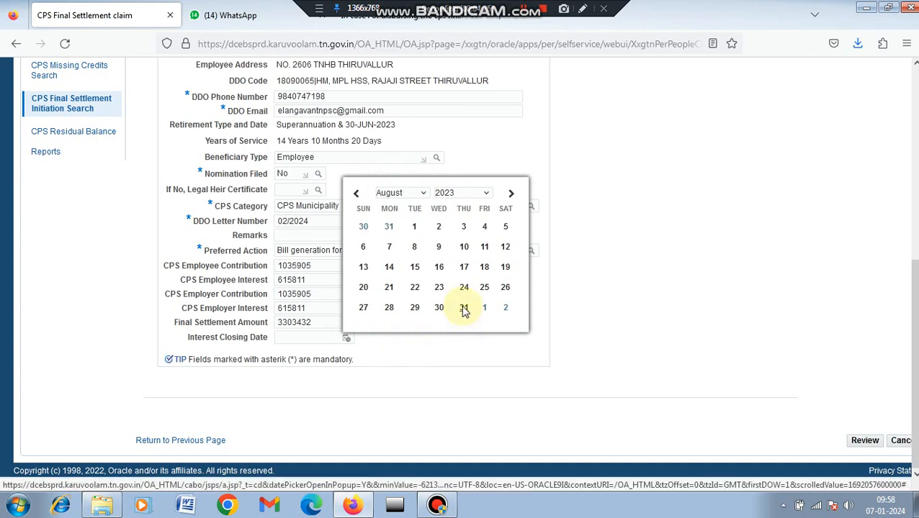
{"action": "left_click", "coordinate": [464, 307]}
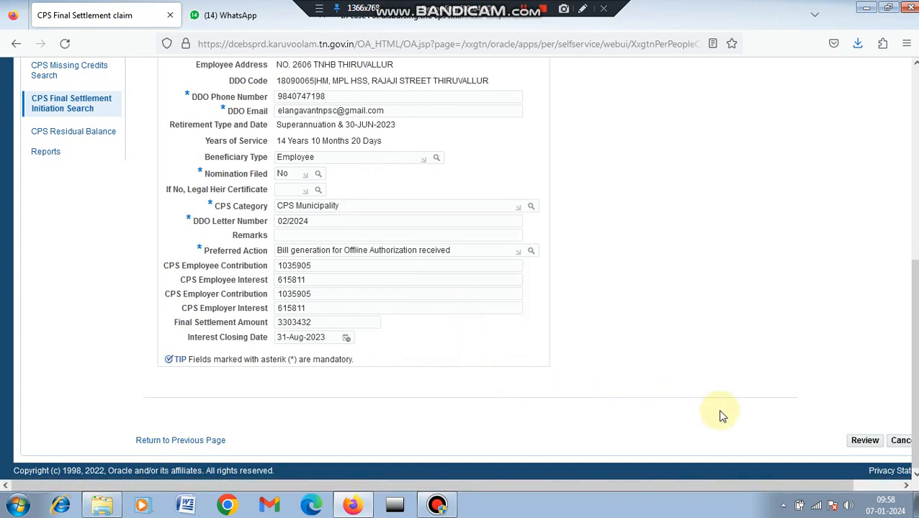
Send the completed claim to review and choose "Common Approval Group - HRMS" as its approver group
{"action": "left_click", "coordinate": [864, 442]}
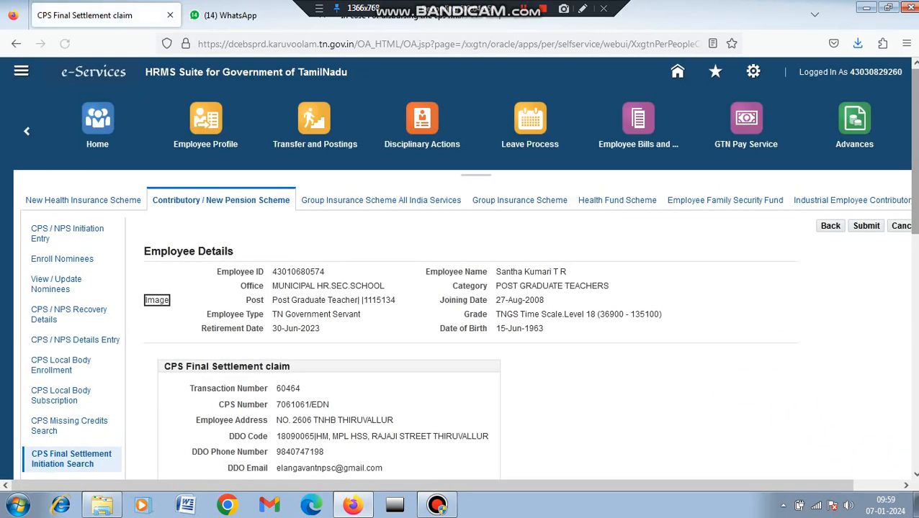
{"action": "left_click_drag", "start_coordinate": [915, 198], "coordinate": [915, 418]}
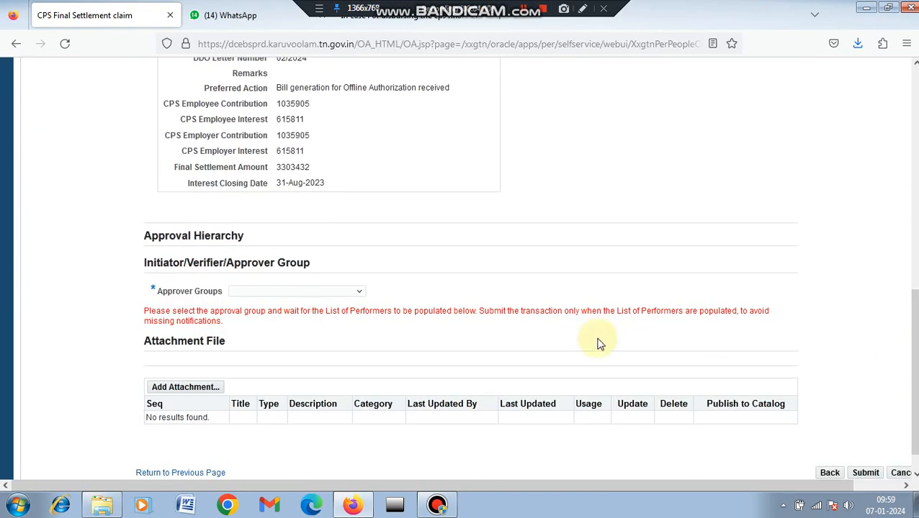
{"action": "left_click", "coordinate": [360, 296]}
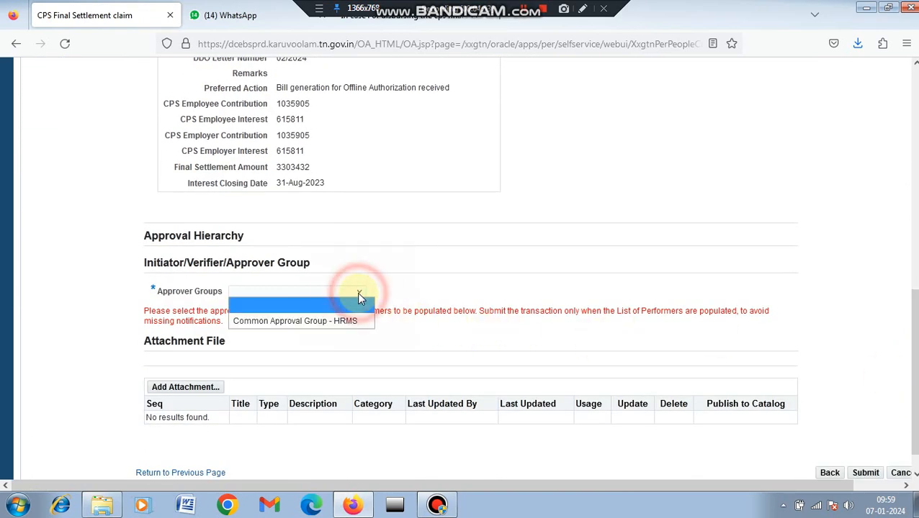
{"action": "left_click", "coordinate": [359, 321]}
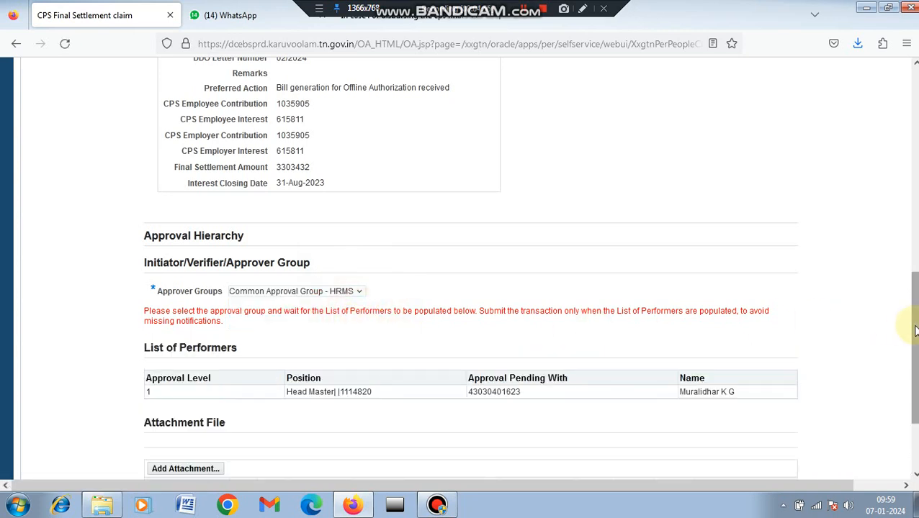
Attach "In case For disbursing the cps final settlement_compressed" from the D: drive's DESKTOP folder under CPS Final Authorization Application, continuing to another attachment
{"action": "left_click_drag", "start_coordinate": [912, 331], "coordinate": [910, 390]}
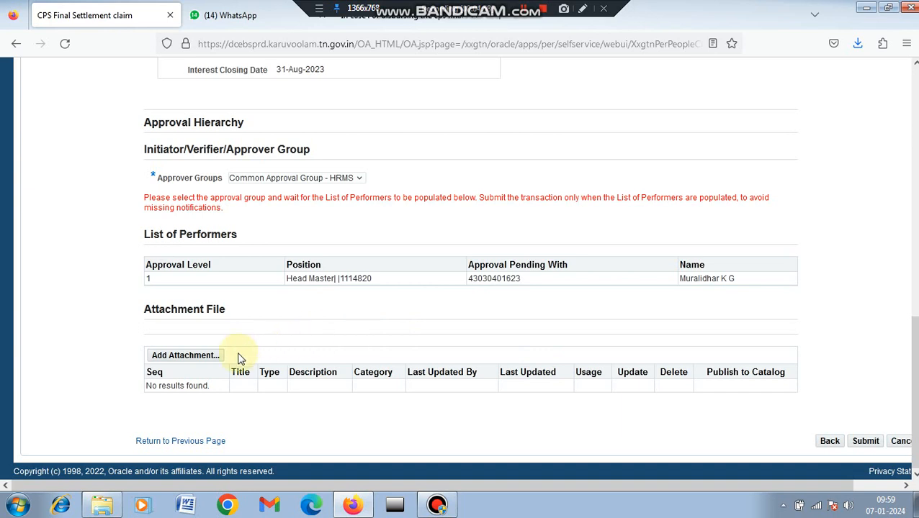
{"action": "left_click", "coordinate": [210, 360]}
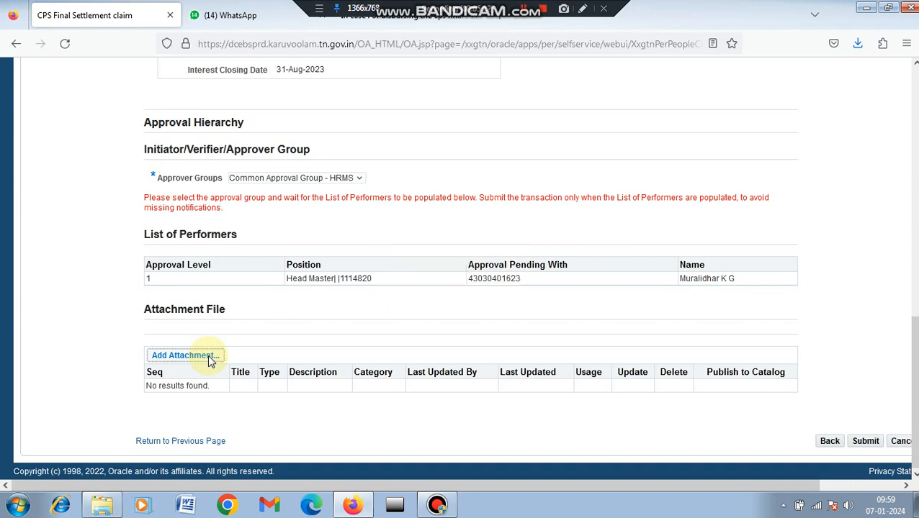
{"action": "left_click", "coordinate": [185, 356]}
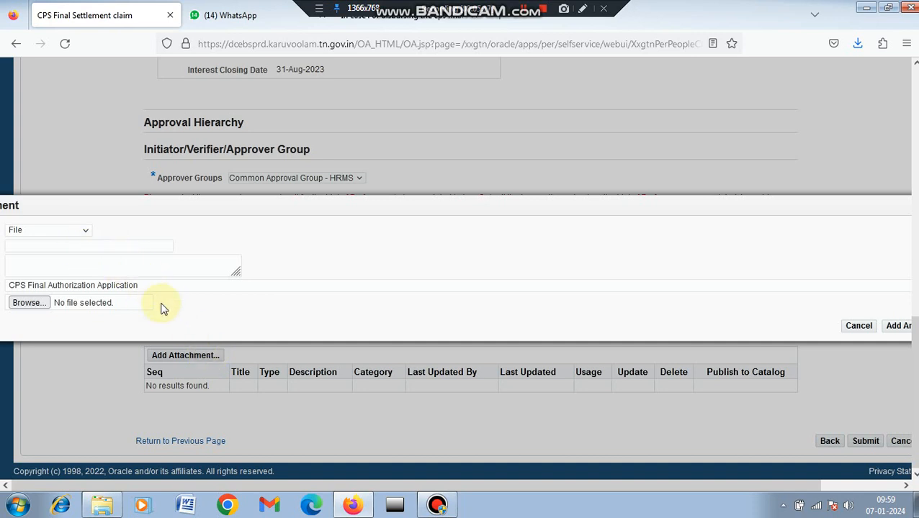
{"action": "left_click", "coordinate": [29, 303]}
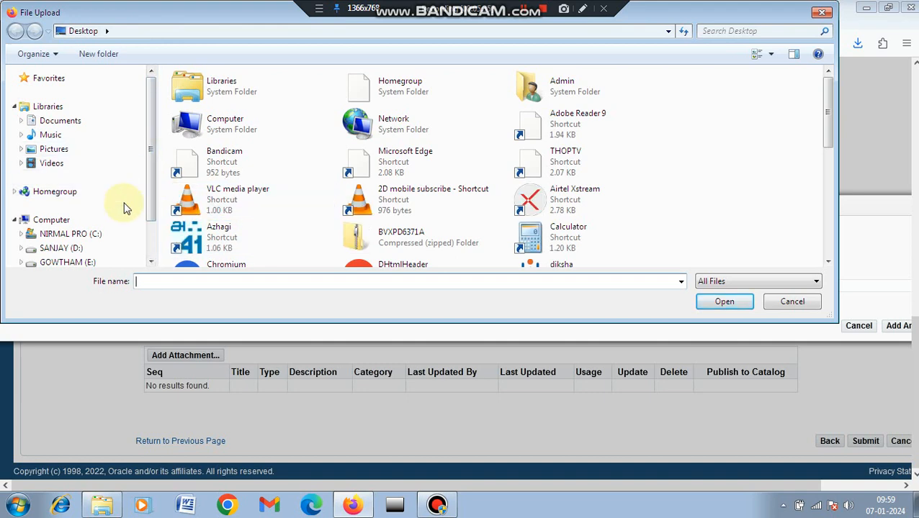
{"action": "left_click_drag", "start_coordinate": [149, 207], "coordinate": [154, 221]}
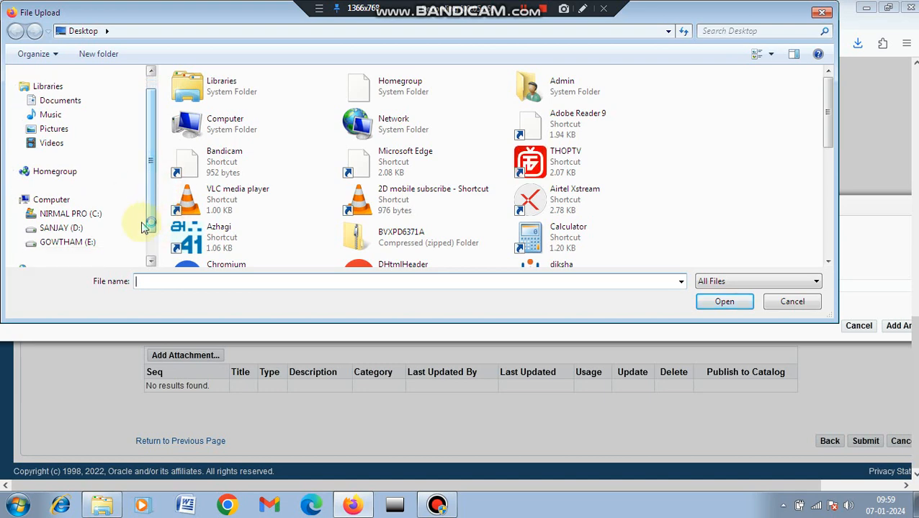
{"action": "left_click", "coordinate": [76, 228]}
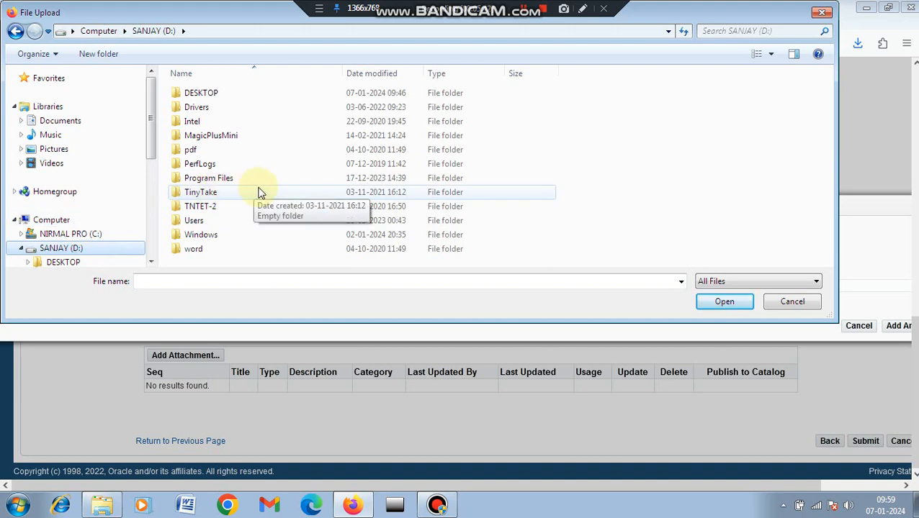
{"action": "left_click", "coordinate": [289, 145]}
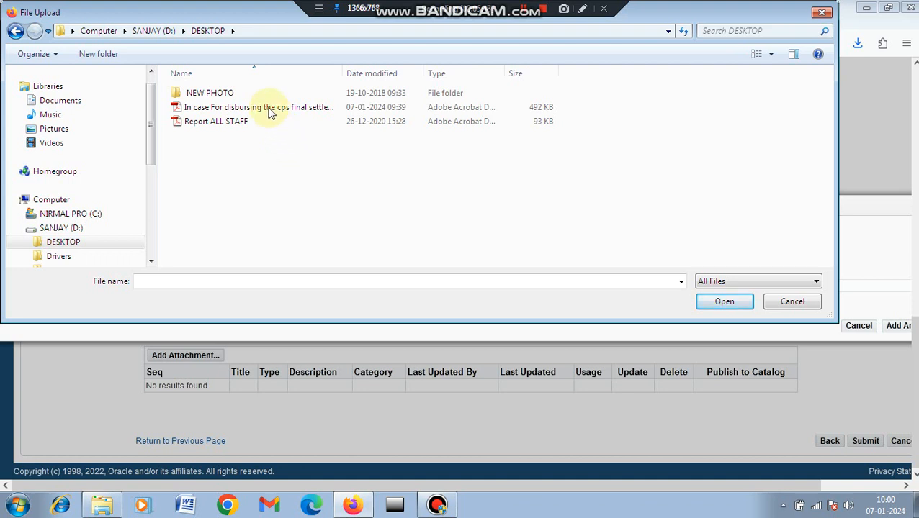
{"action": "left_click", "coordinate": [268, 115]}
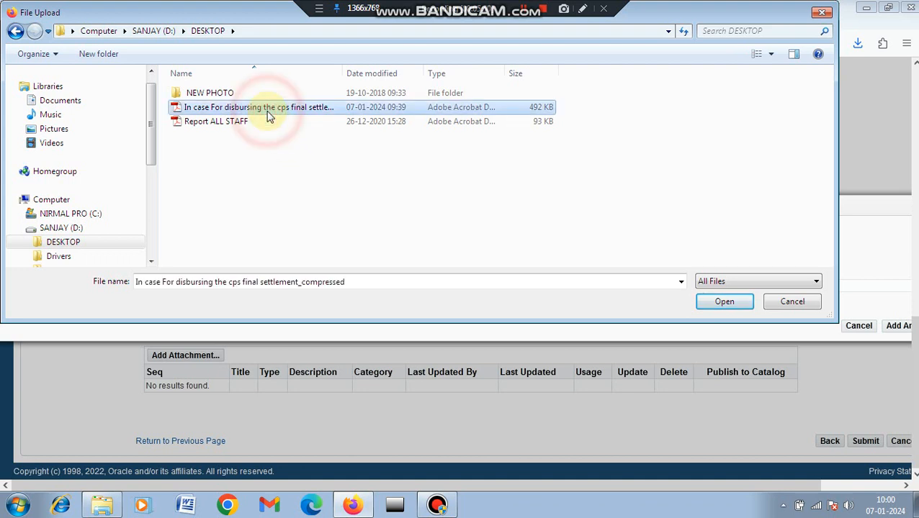
{"action": "left_click", "coordinate": [713, 302]}
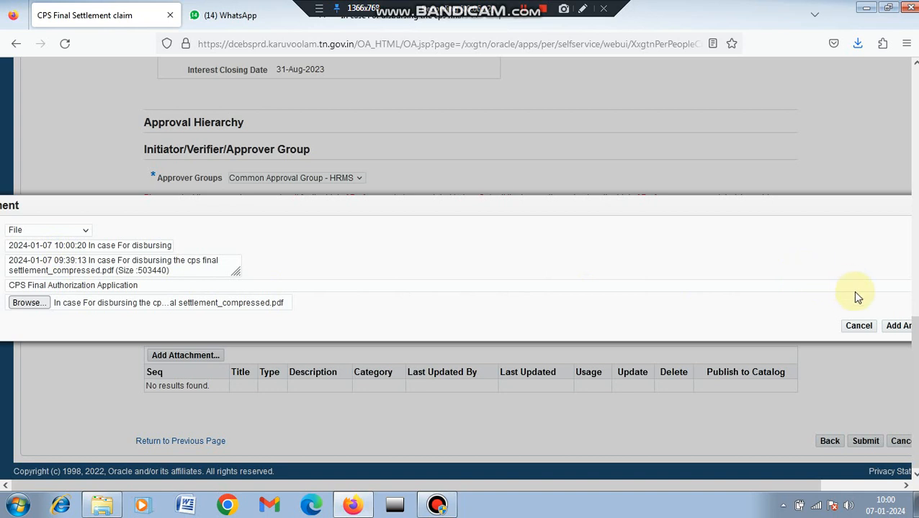
{"action": "left_click", "coordinate": [897, 329]}
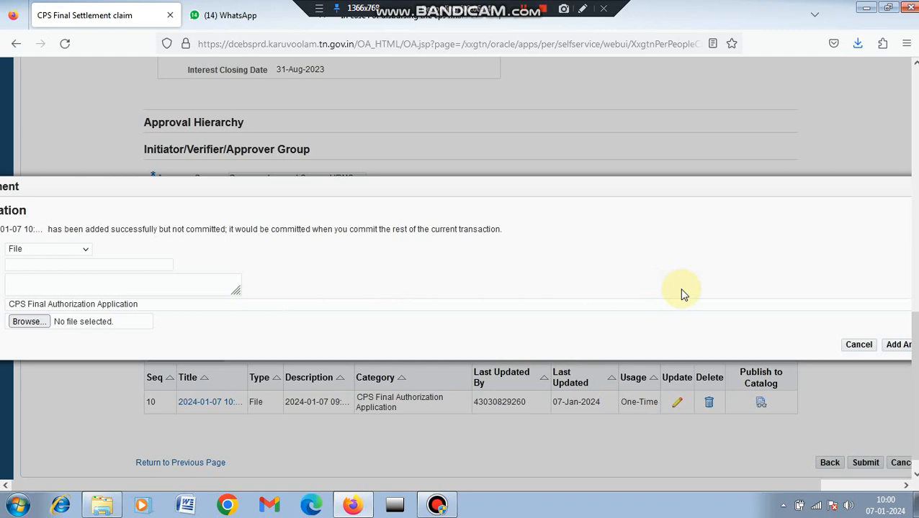
Attach "In case For disbursing the cps final settlement_compressed" under the category Employee Entire Account Slip, continuing to another attachment
{"action": "left_click", "coordinate": [347, 317]}
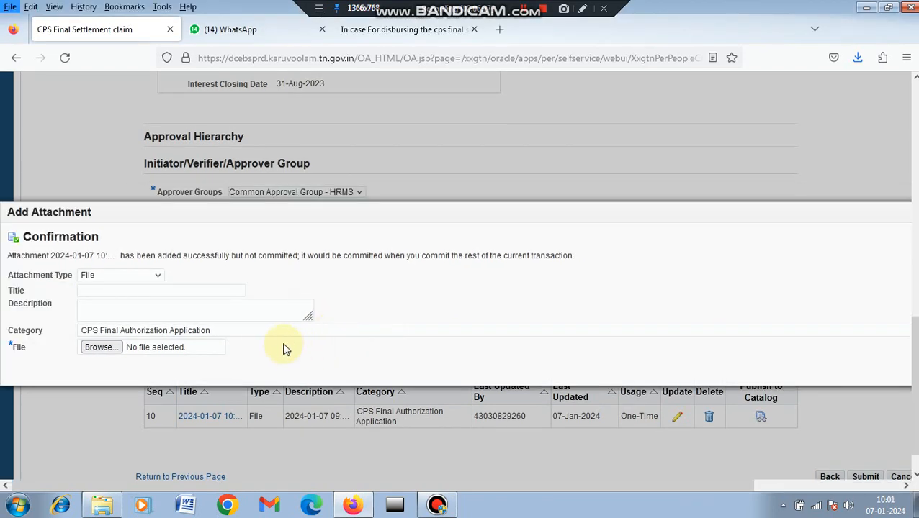
{"action": "left_click", "coordinate": [277, 333]}
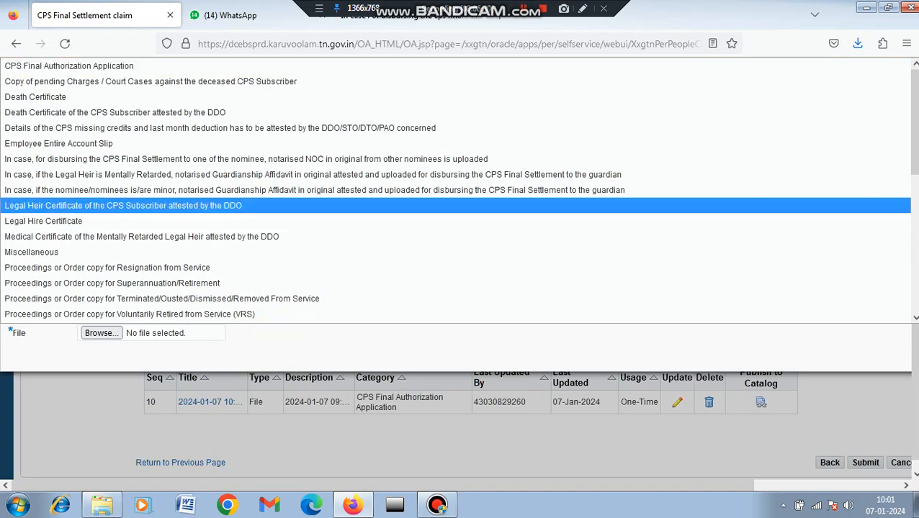
{"action": "mouse_move", "coordinate": [914, 125]}
{"action": "left_mouse_down"}
{"action": "mouse_move", "coordinate": [915, 262]}
{"action": "mouse_move", "coordinate": [915, 126]}
{"action": "left_mouse_up"}
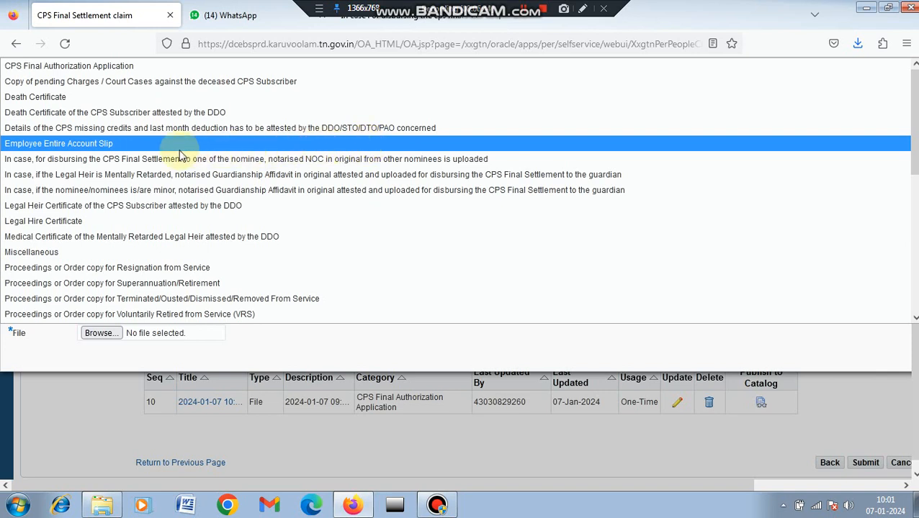
{"action": "left_click", "coordinate": [142, 147]}
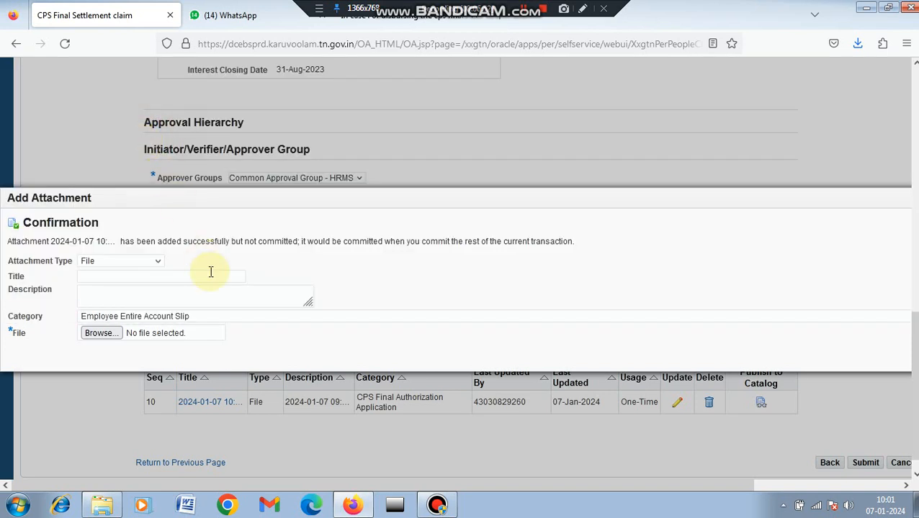
{"action": "left_click", "coordinate": [109, 333]}
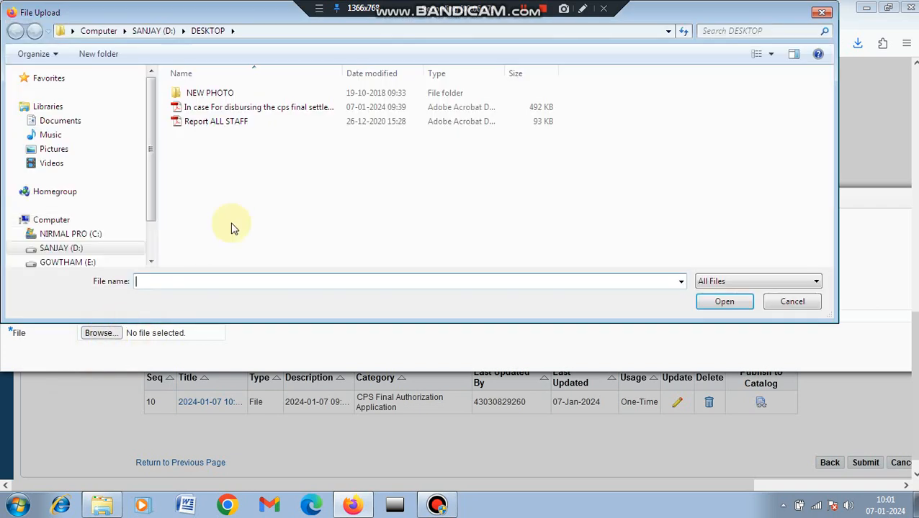
{"action": "left_click", "coordinate": [309, 108]}
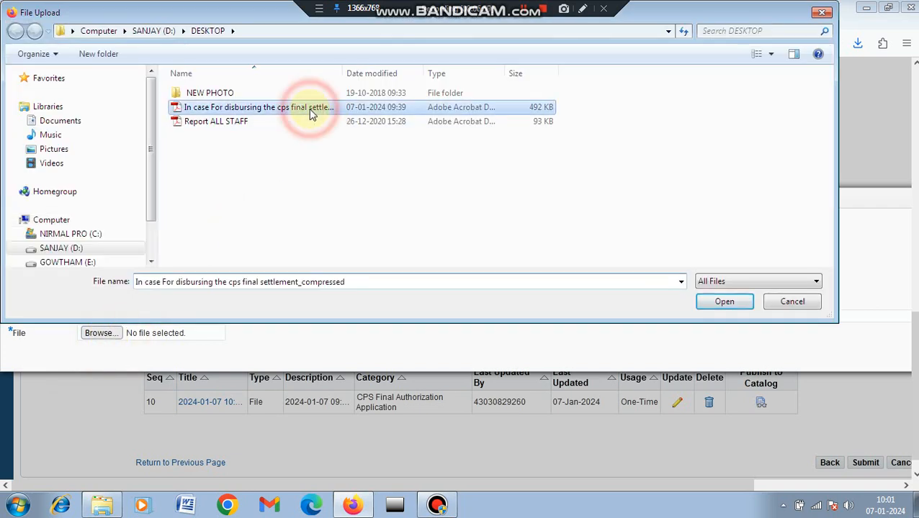
{"action": "left_click", "coordinate": [733, 304]}
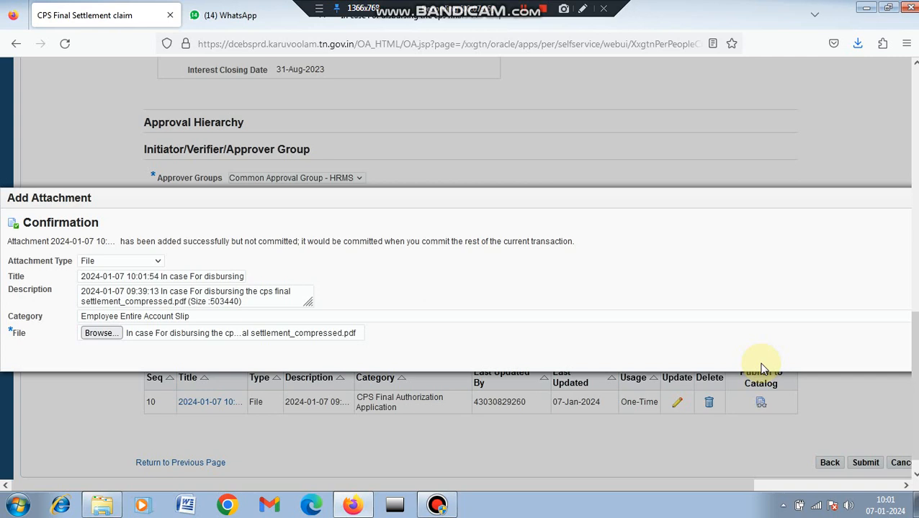
{"action": "left_click", "coordinate": [830, 365]}
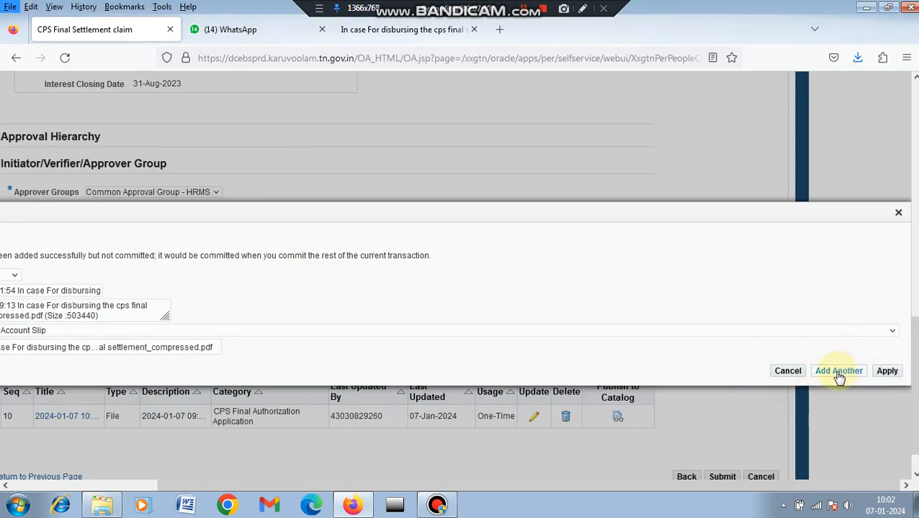
{"action": "left_click", "coordinate": [834, 375]}
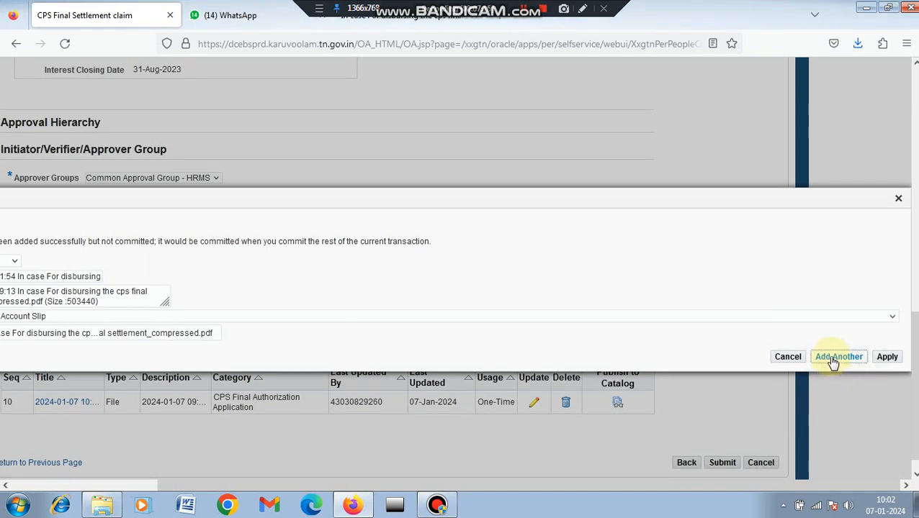
{"action": "left_click", "coordinate": [838, 358]}
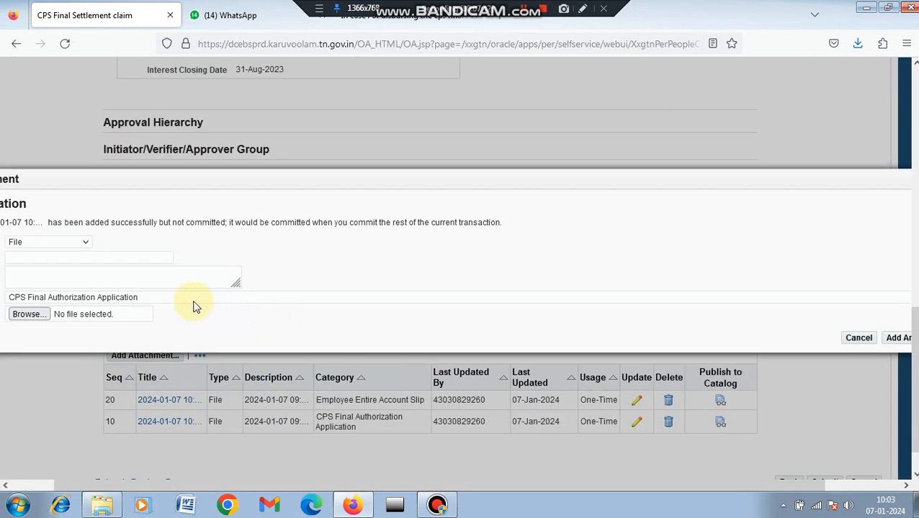
Attach the same PDF under the category for disbursing to one nominee with notarised NOC in original from other nominees, continuing to another attachment
{"action": "left_click", "coordinate": [180, 297]}
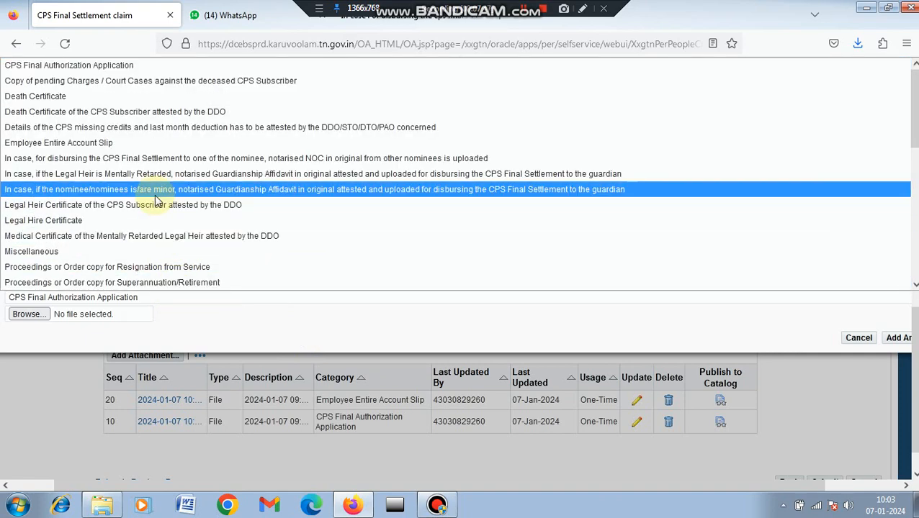
{"action": "left_click", "coordinate": [133, 159]}
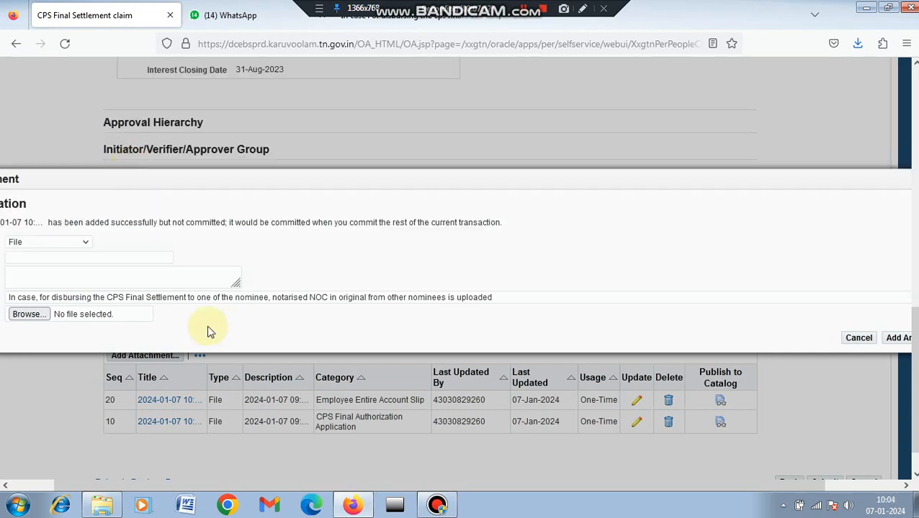
{"action": "left_click", "coordinate": [37, 316]}
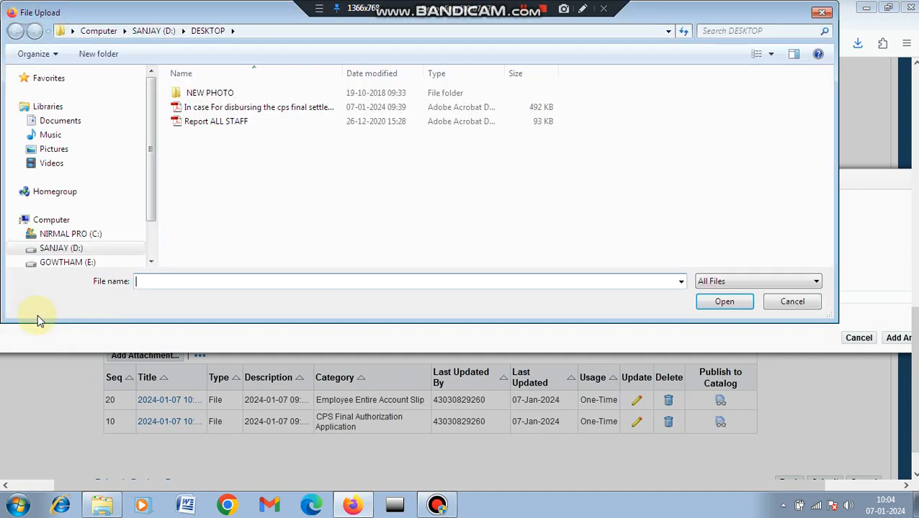
{"action": "left_click", "coordinate": [281, 110]}
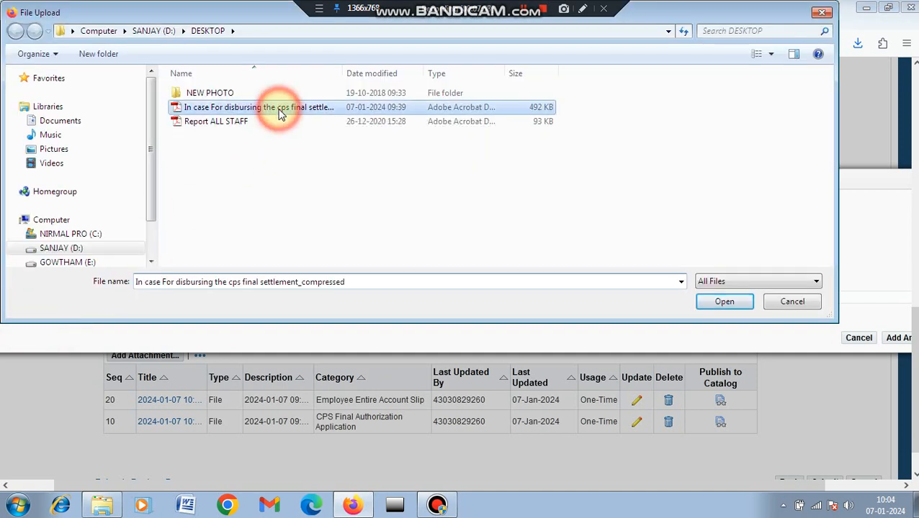
{"action": "left_click", "coordinate": [724, 306]}
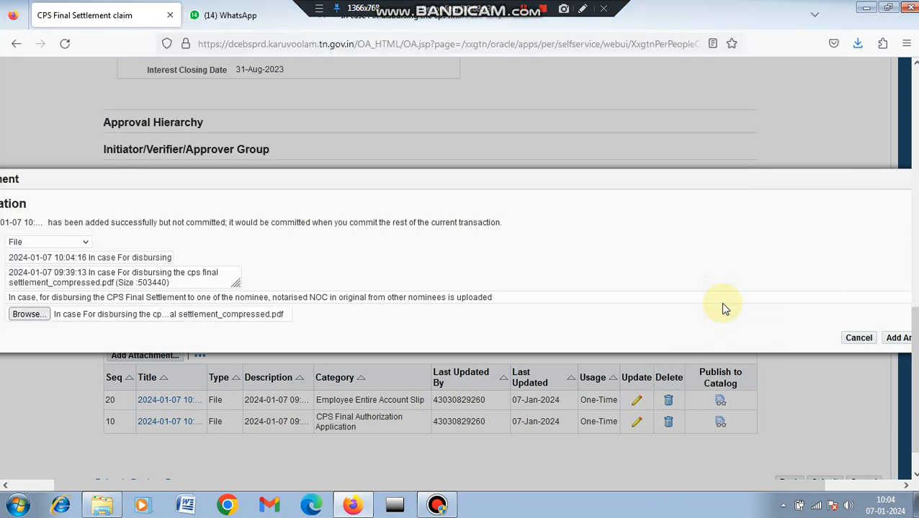
{"action": "left_click", "coordinate": [899, 340]}
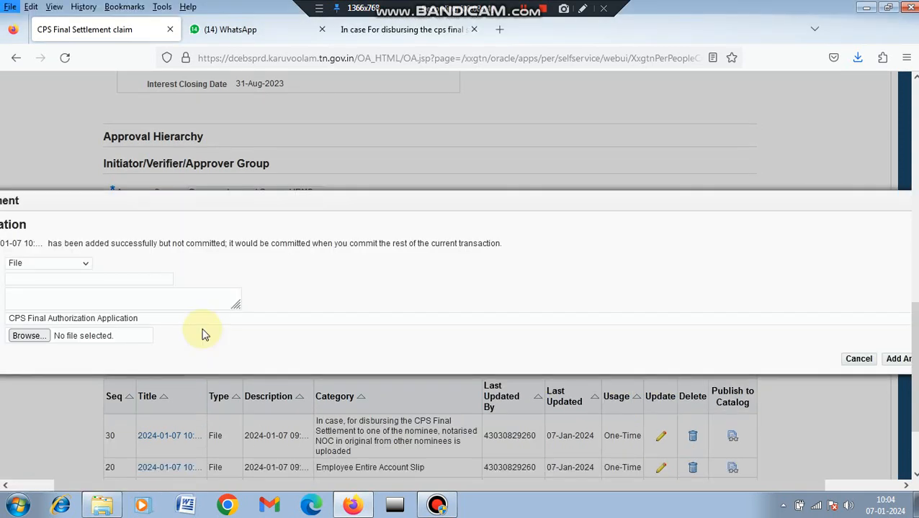
Attach the same settlement PDF under "Proceedings or Order copy for Superannuation/Retirement", continuing to another attachment
{"action": "left_click", "coordinate": [171, 321]}
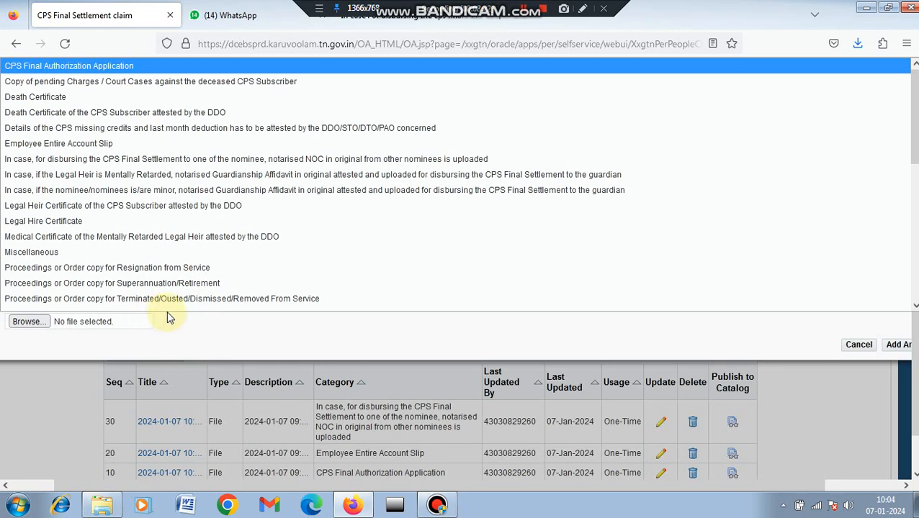
{"action": "scroll", "coordinate": [164, 303], "scroll_direction": "down", "scroll_amount": 1}
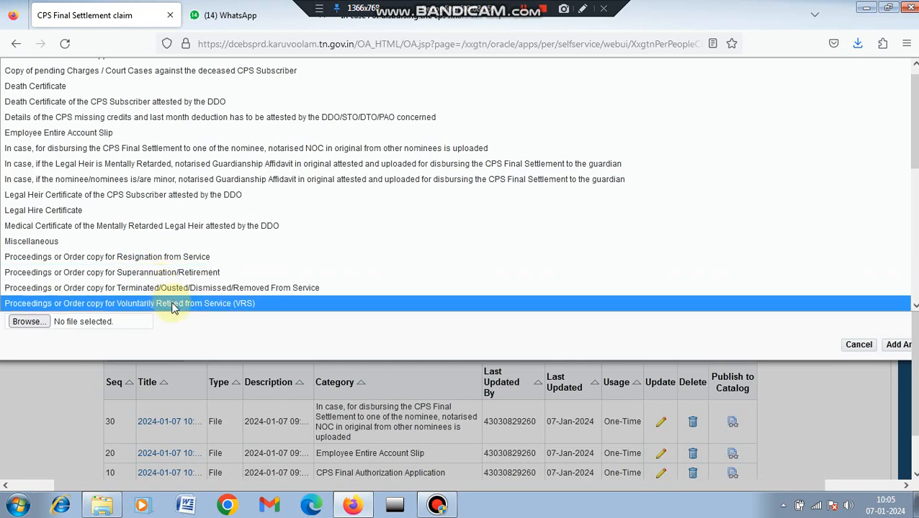
{"action": "left_click", "coordinate": [166, 274]}
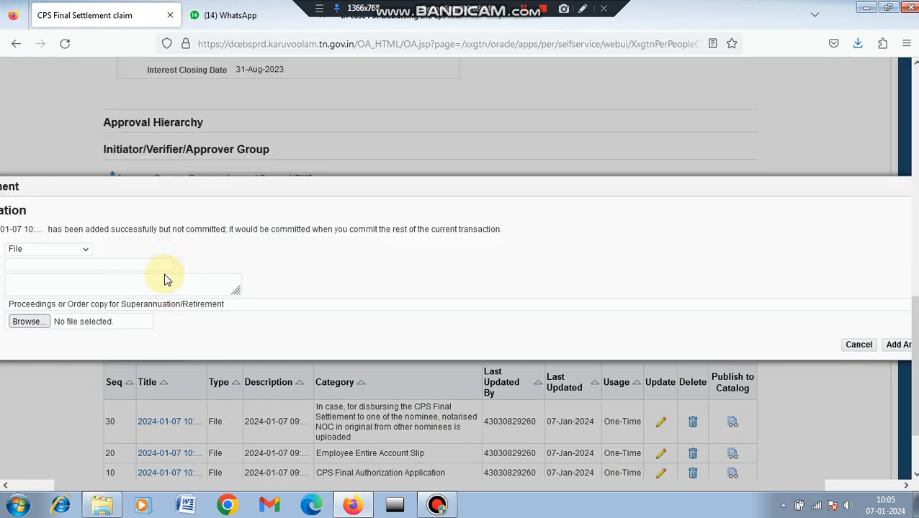
{"action": "left_click", "coordinate": [36, 323]}
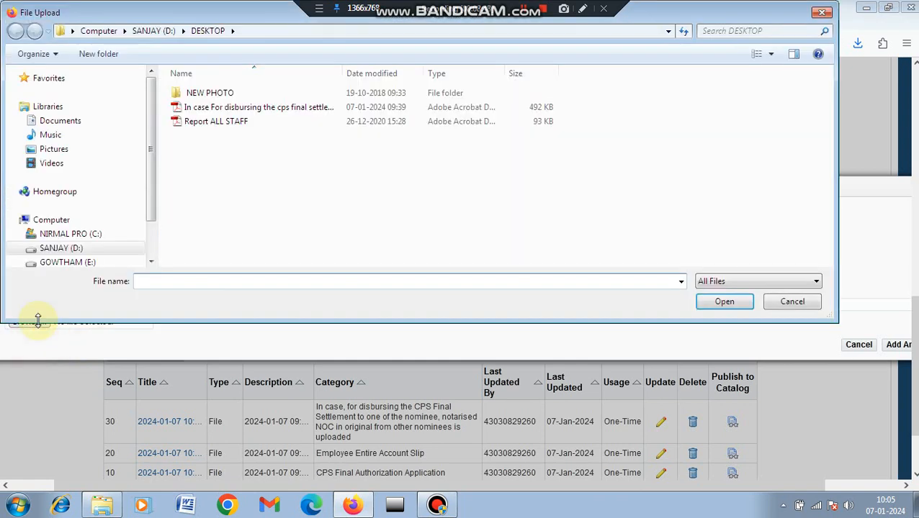
{"action": "left_click", "coordinate": [293, 114]}
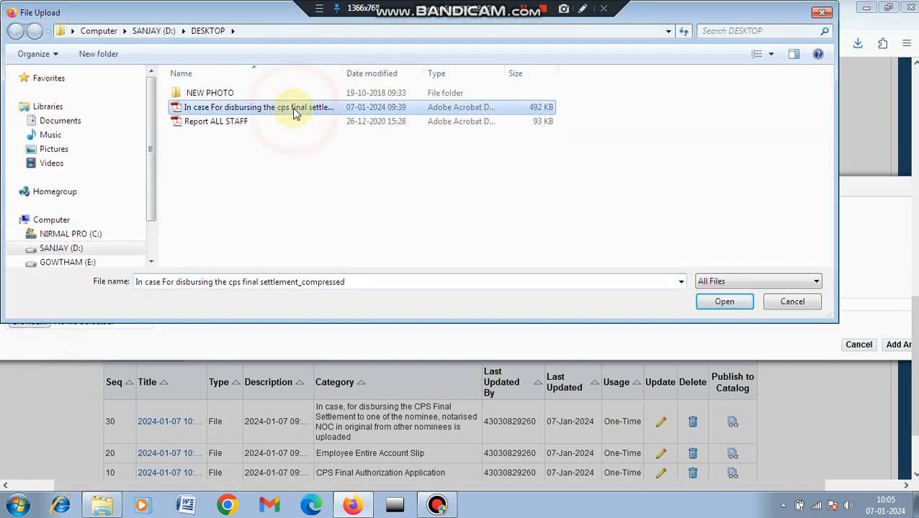
{"action": "left_click", "coordinate": [706, 306]}
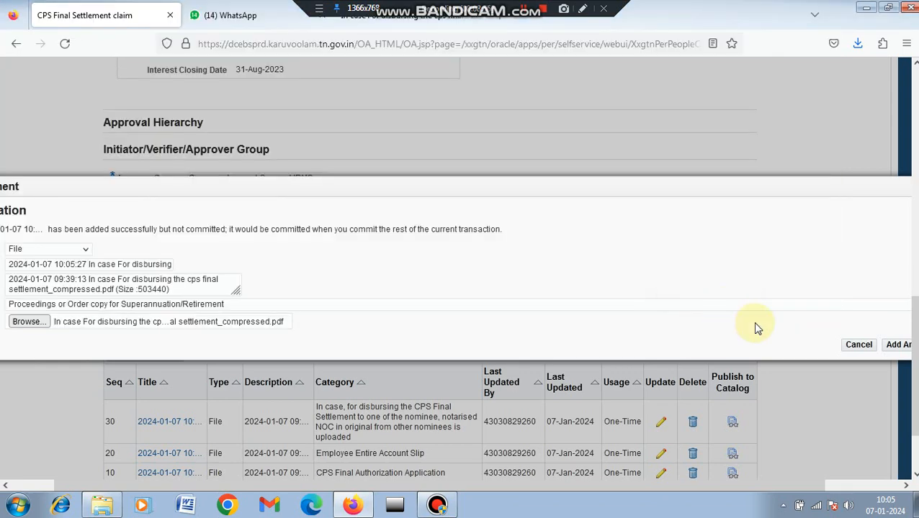
{"action": "left_click", "coordinate": [897, 348]}
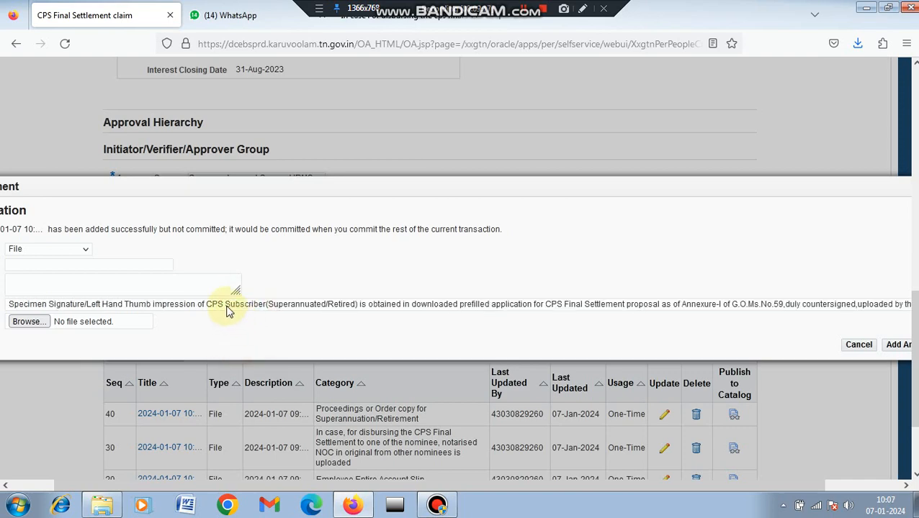
Attach the same settlement PDF under "Recent Passport Size Photo of the CPS Subscriber(Superannuated/Retired)", continuing to another attachment
{"action": "left_click", "coordinate": [228, 306]}
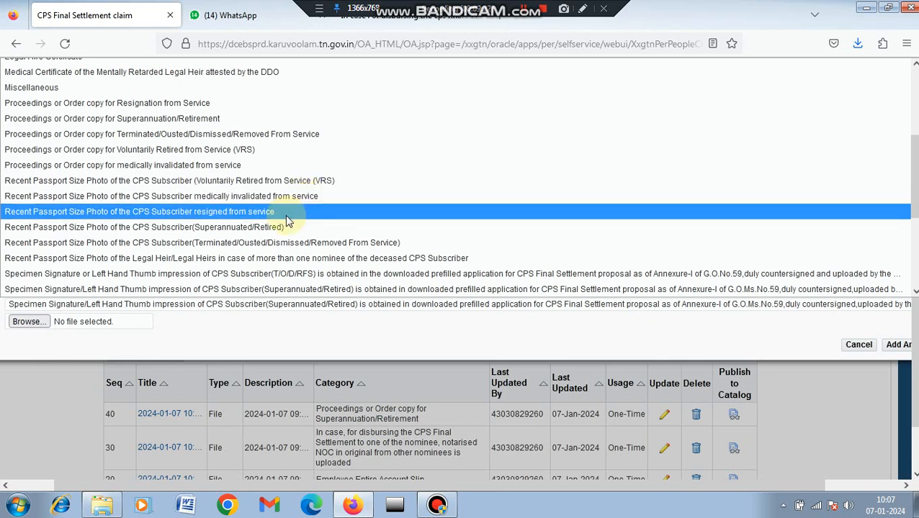
{"action": "left_click", "coordinate": [240, 227]}
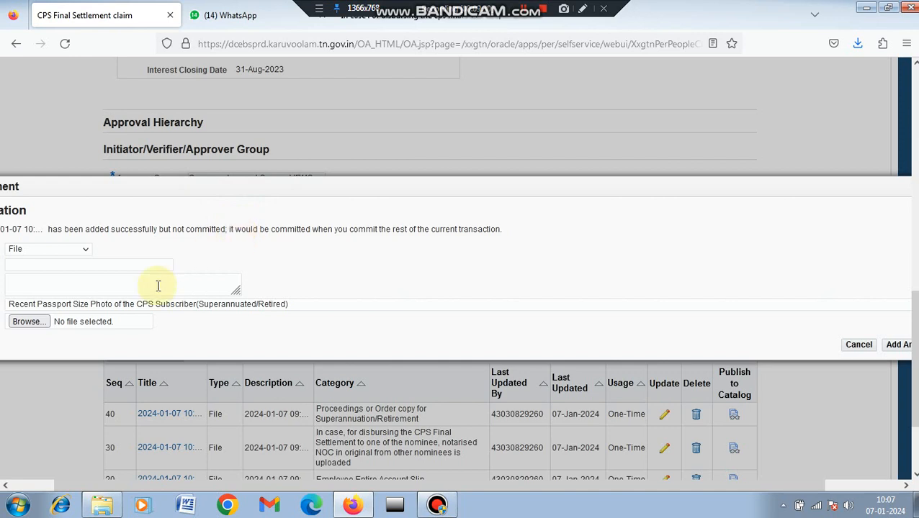
{"action": "left_click", "coordinate": [41, 323]}
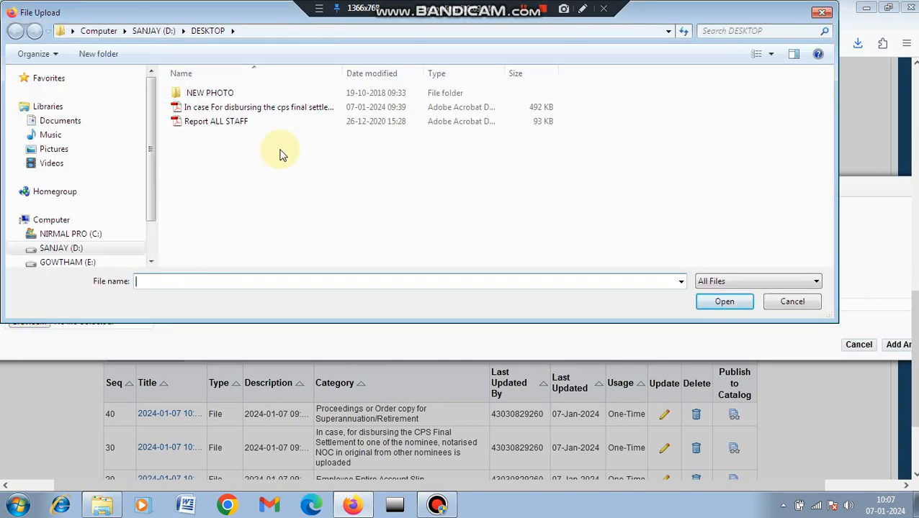
{"action": "left_click", "coordinate": [274, 109]}
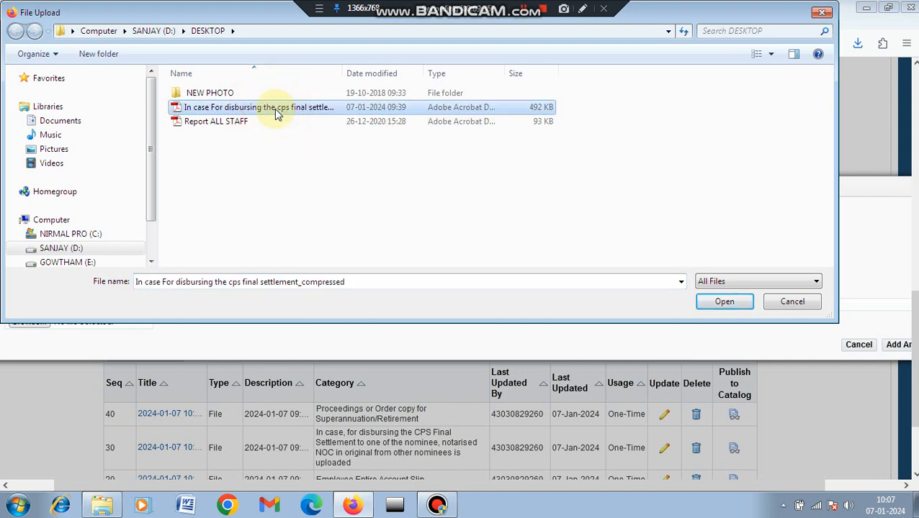
{"action": "left_click", "coordinate": [731, 302]}
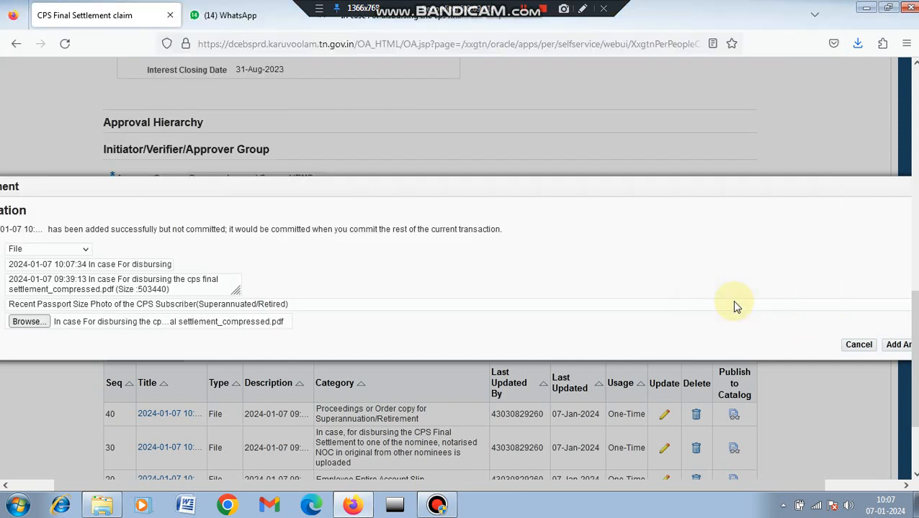
{"action": "left_click", "coordinate": [896, 346]}
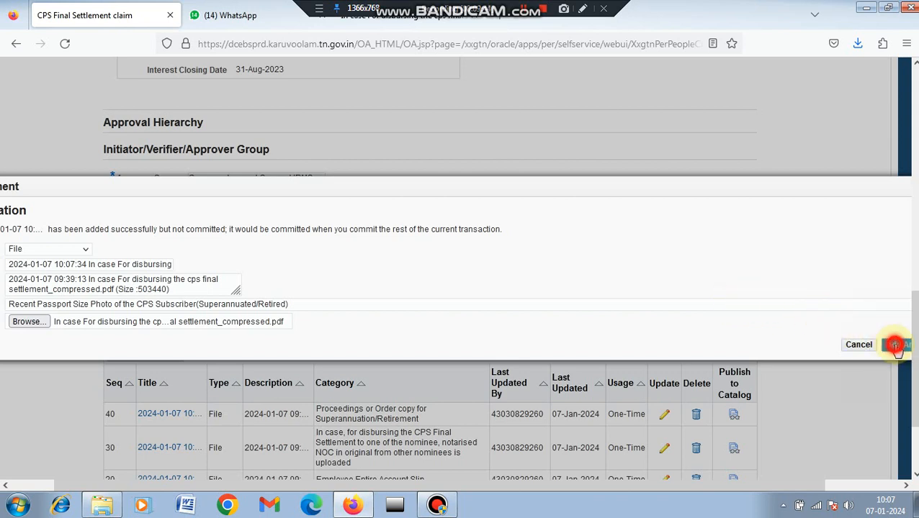